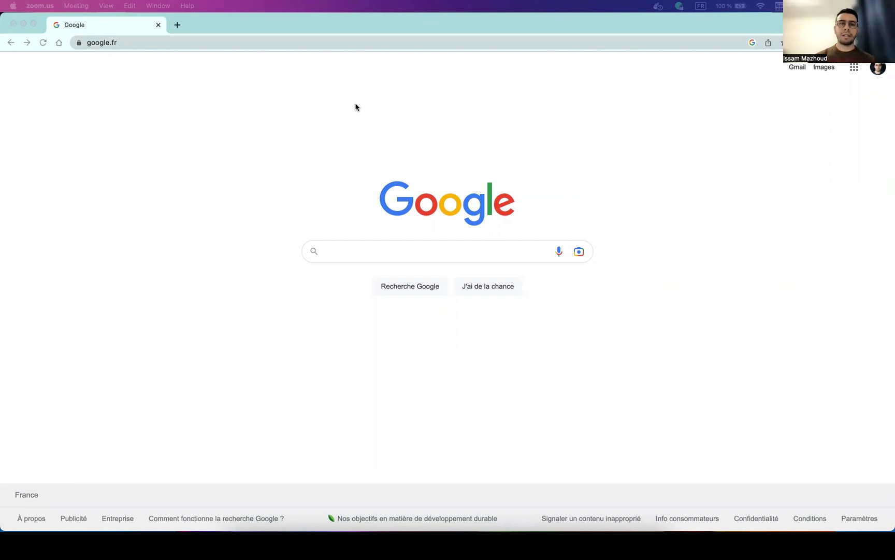
- Load the DecisionBrain planning app at localhost:8080 in Chrome
{"action": "left_click", "coordinate": [293, 42]}
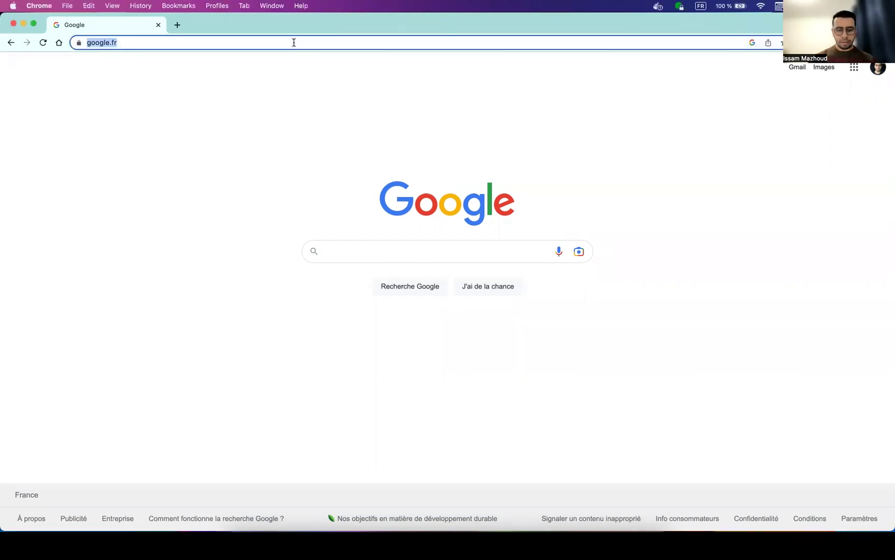
{"action": "type", "text": "loca"}
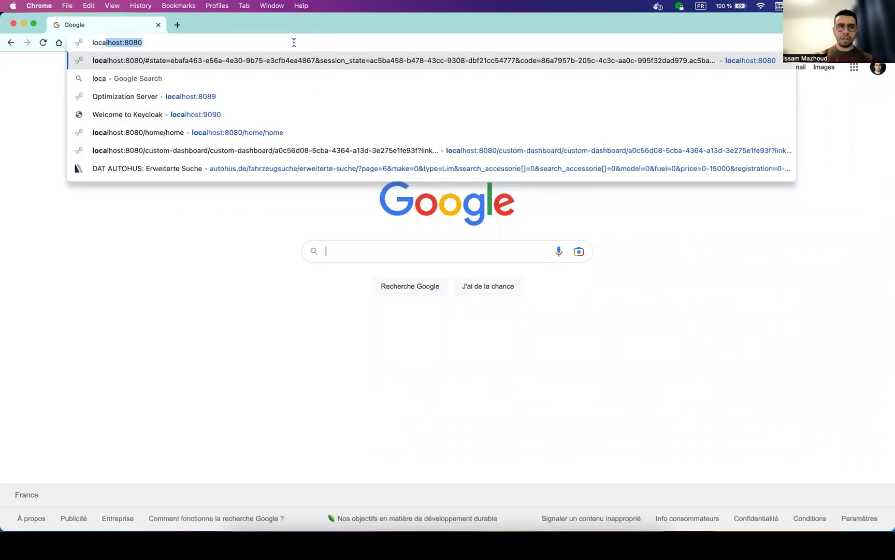
{"action": "key", "text": "Return"}
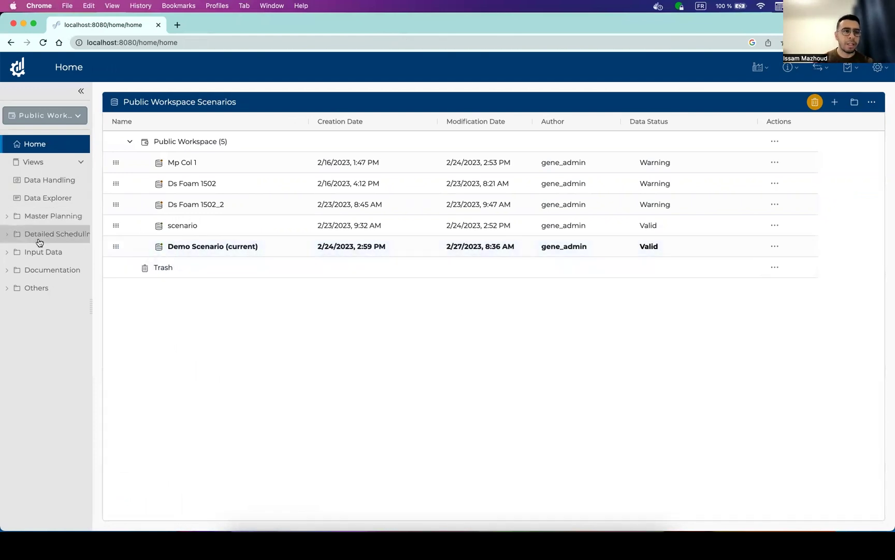
- Make Mp Col 1 current and view its Master Planning MP Optimization and KPIs dashboard
{"action": "left_click", "coordinate": [225, 170]}
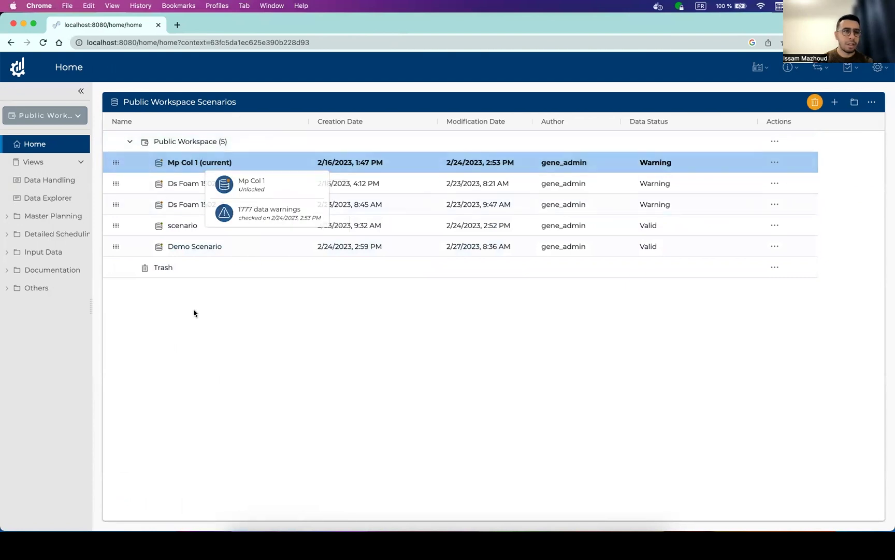
{"action": "left_click", "coordinate": [8, 218]}
{"action": "left_click", "coordinate": [55, 235]}
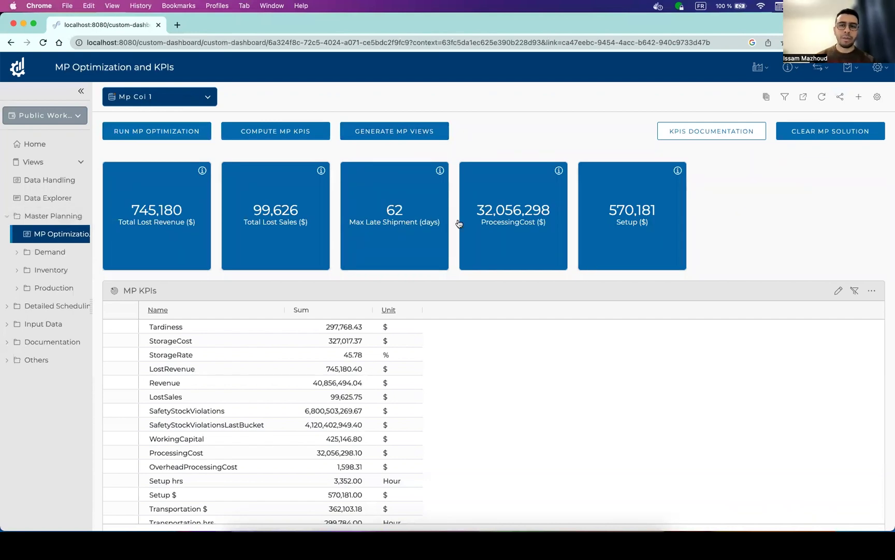
{"action": "scroll", "coordinate": [576, 469], "scroll_direction": "down", "scroll_amount": 1}
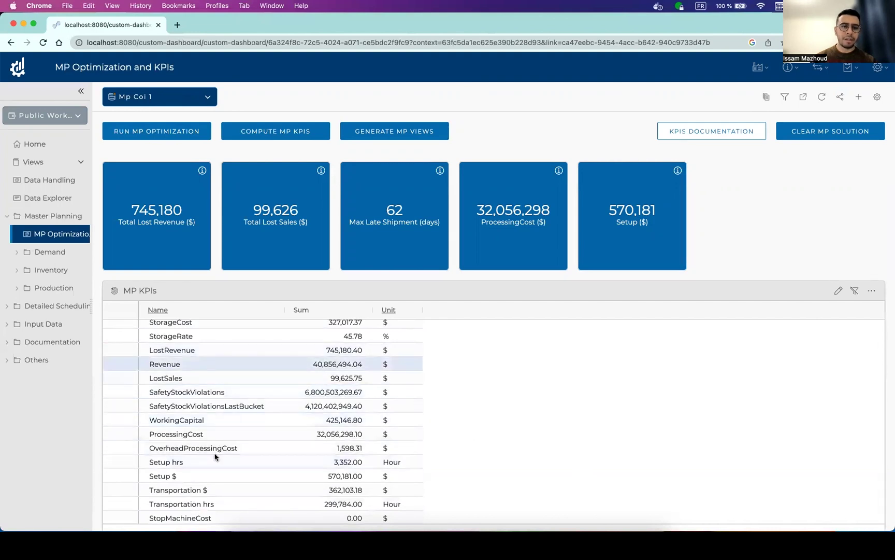
{"action": "scroll", "coordinate": [223, 438], "scroll_direction": "up", "scroll_amount": 1}
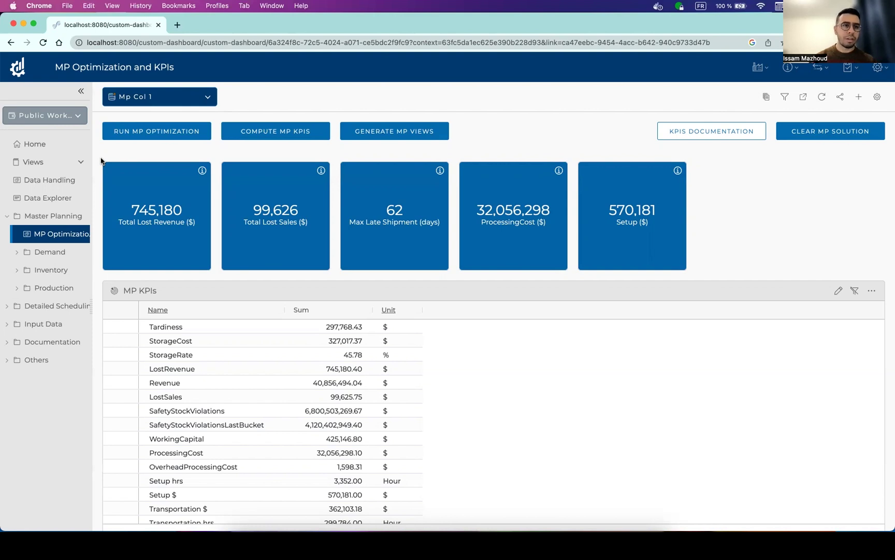
- Widen the sidebar and browse the Demand Satisfaction table's columns under Demand
{"action": "left_click", "coordinate": [16, 256]}
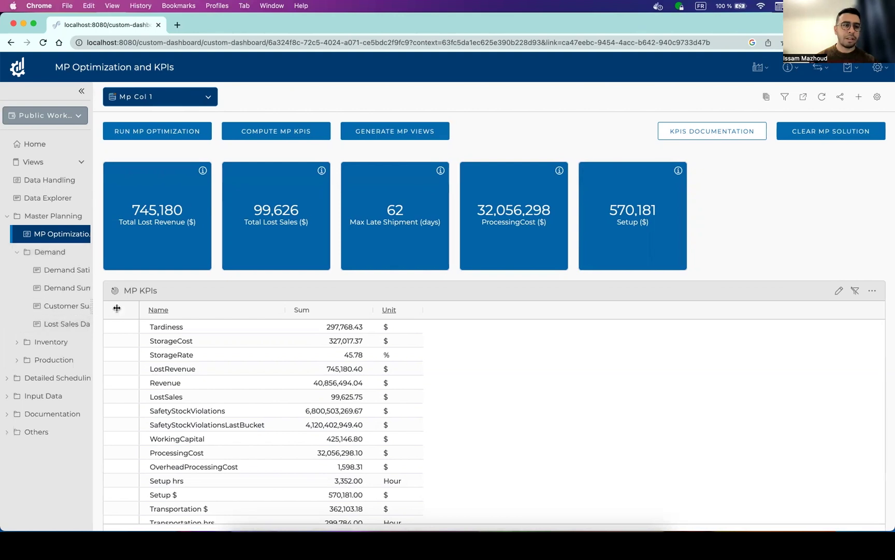
{"action": "left_click_drag", "start_coordinate": [94, 310], "coordinate": [165, 309]}
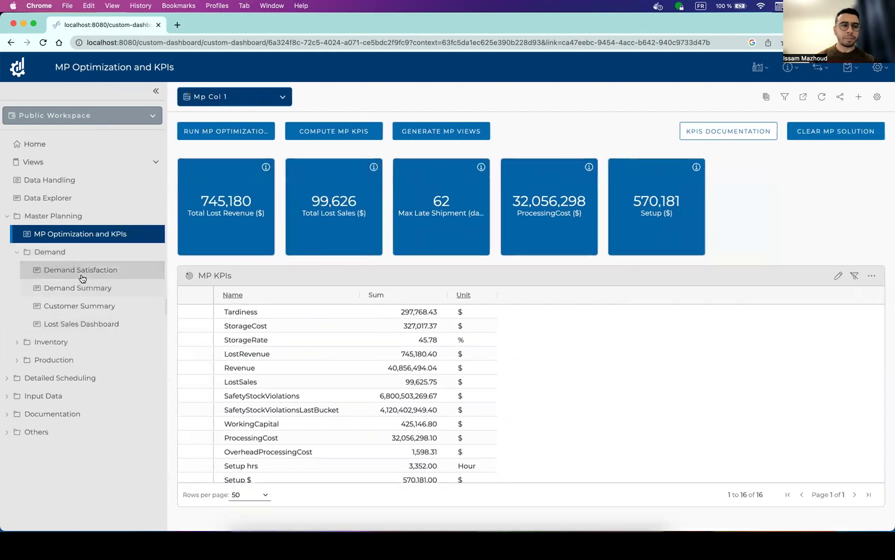
{"action": "left_click", "coordinate": [81, 276]}
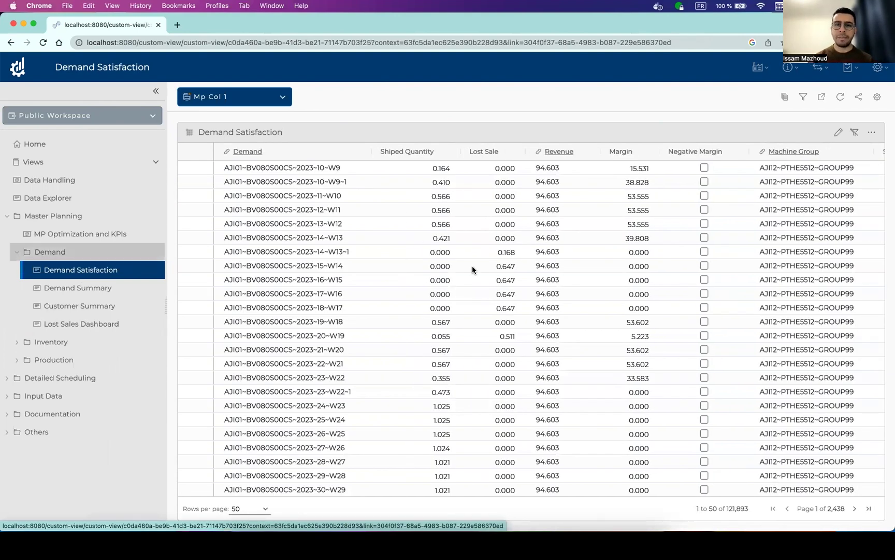
{"action": "scroll", "coordinate": [486, 267], "scroll_direction": "right", "scroll_amount": 10}
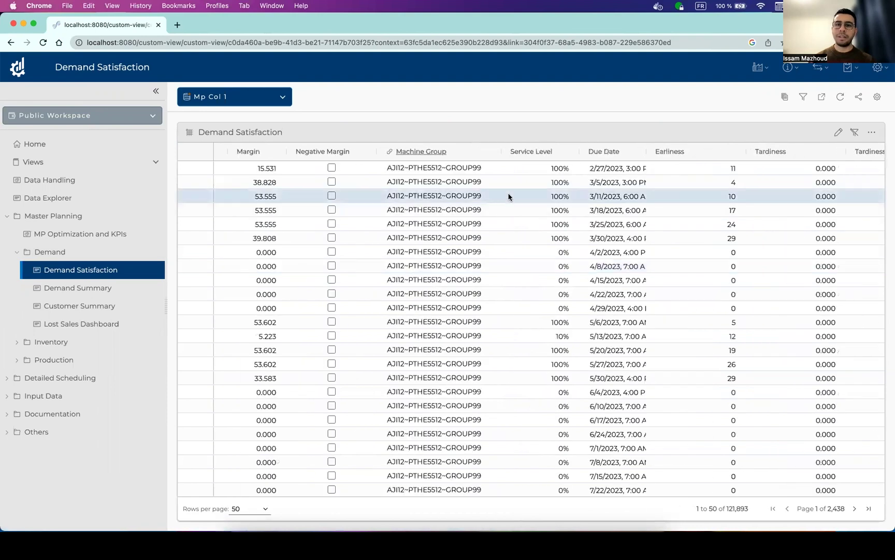
{"action": "scroll", "coordinate": [509, 232], "scroll_direction": "left", "scroll_amount": 1}
{"action": "scroll", "coordinate": [508, 231], "scroll_direction": "left", "scroll_amount": 10}
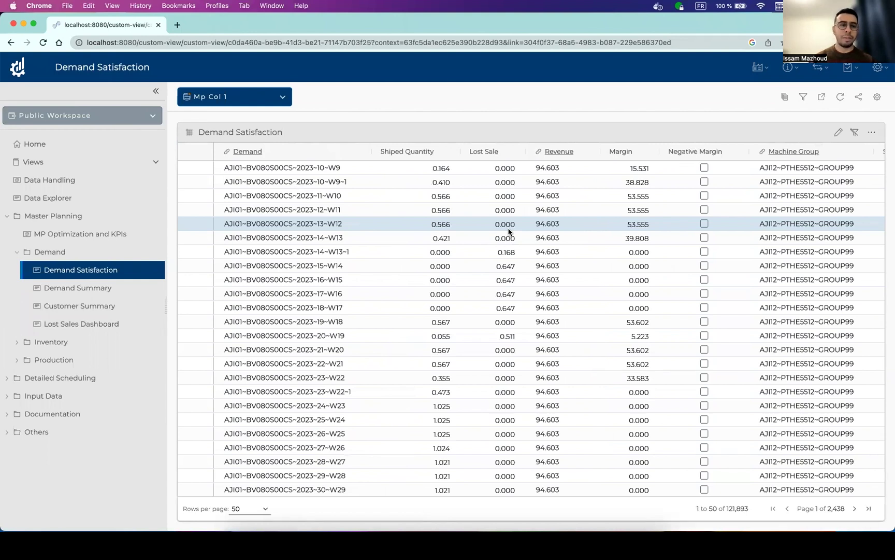
- View Demand Summary, then Customer Summary, and collapse the Demand folder
{"action": "left_click", "coordinate": [98, 292]}
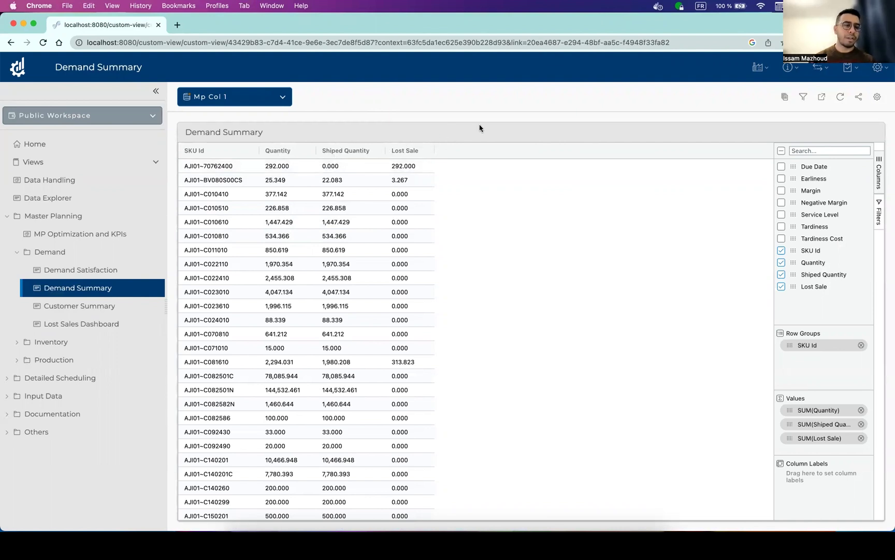
{"action": "left_click", "coordinate": [77, 303]}
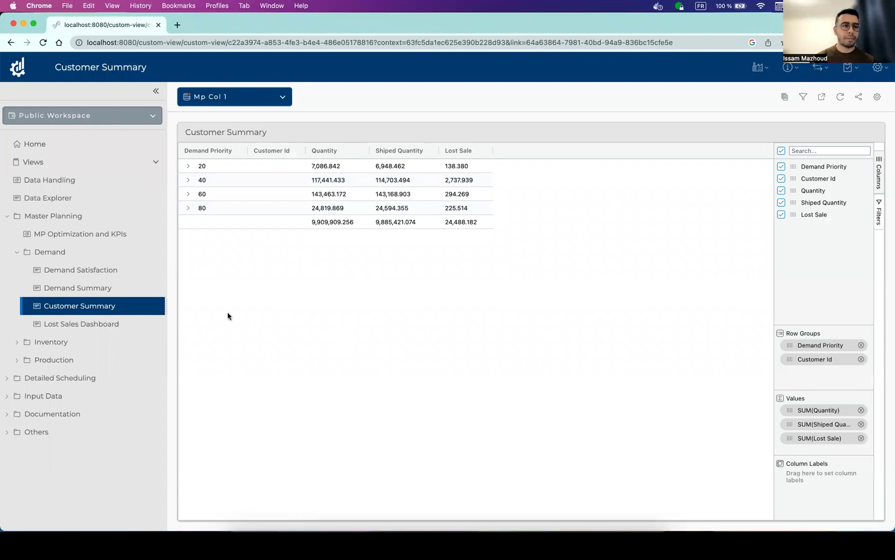
{"action": "left_click", "coordinate": [17, 253]}
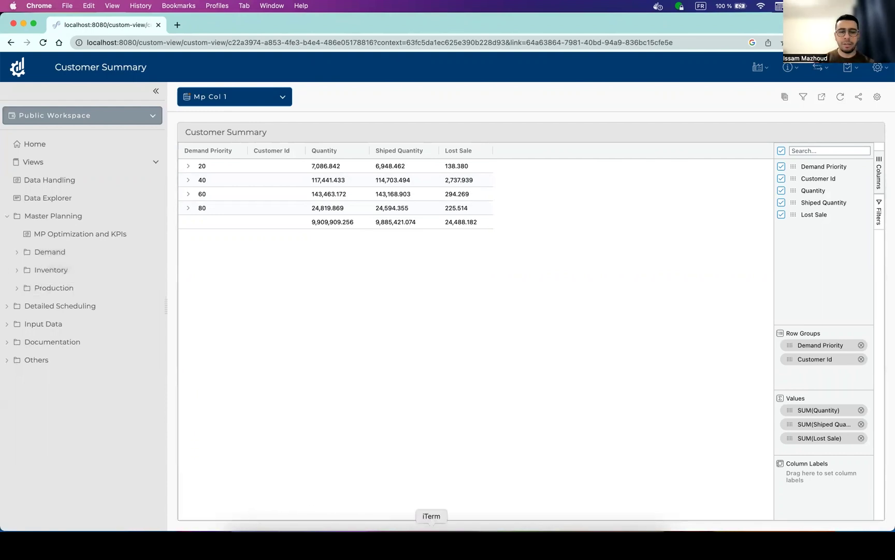
- Expand the Inventory folder and view the Warehouse occupancy page
{"action": "left_click", "coordinate": [560, 536]}
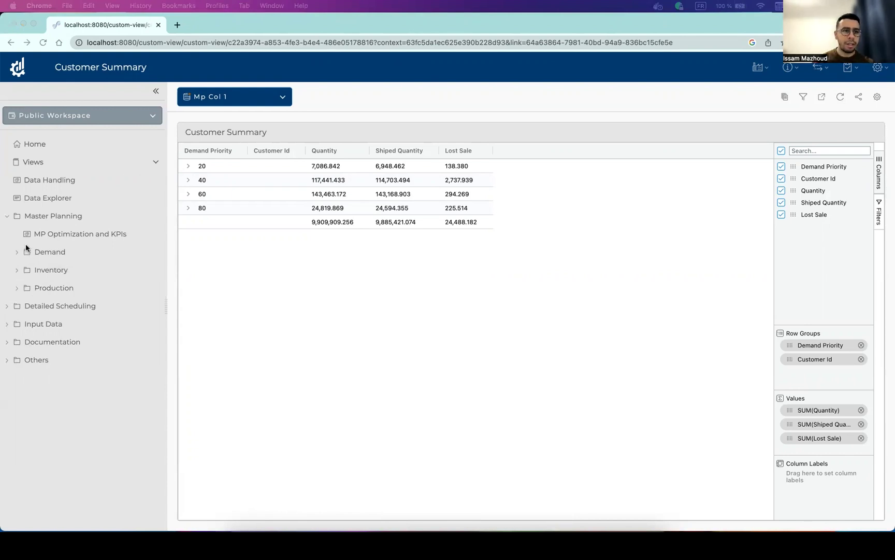
{"action": "left_click", "coordinate": [17, 270]}
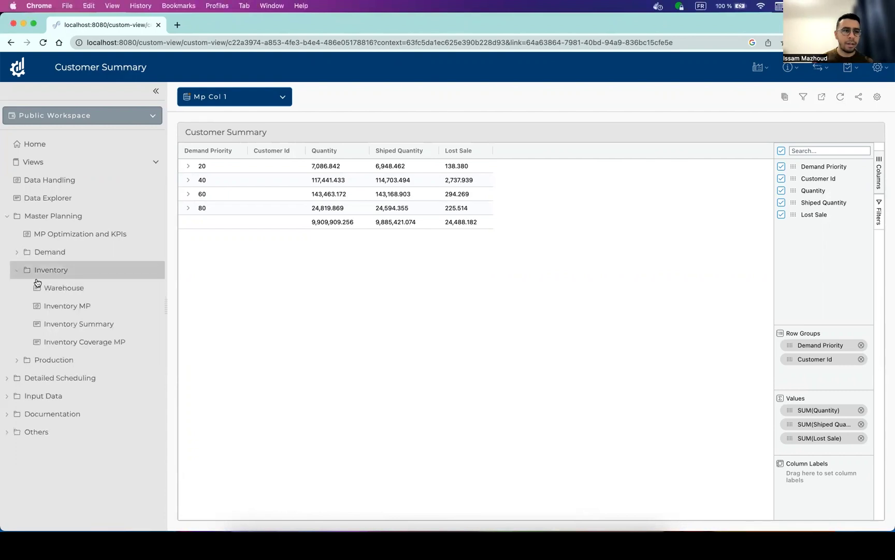
{"action": "left_click", "coordinate": [60, 287]}
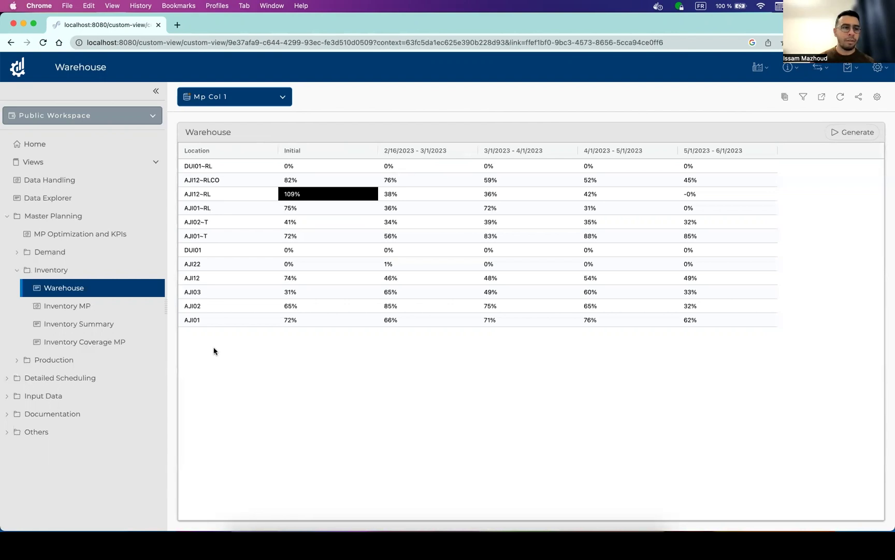
- Filter the Inventory MP dashboard to material COR01~C010610 and read a bar's tooltip
{"action": "left_click", "coordinate": [78, 306]}
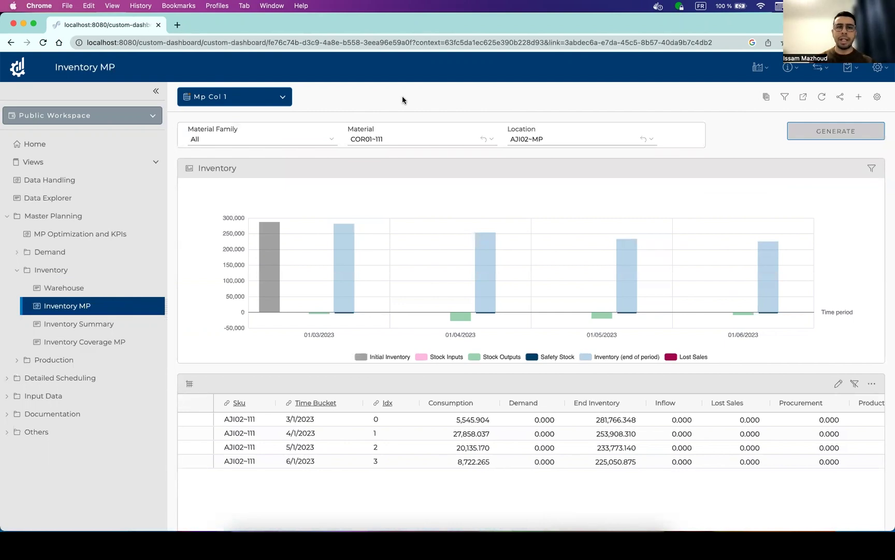
{"action": "left_click", "coordinate": [381, 140]}
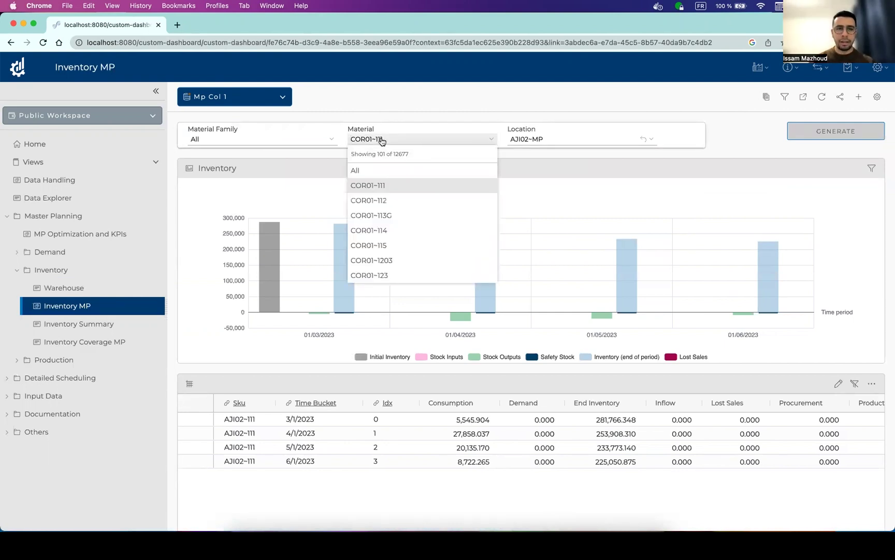
{"action": "type", "text": "COR01~C010610"}
{"action": "left_click", "coordinate": [374, 200]}
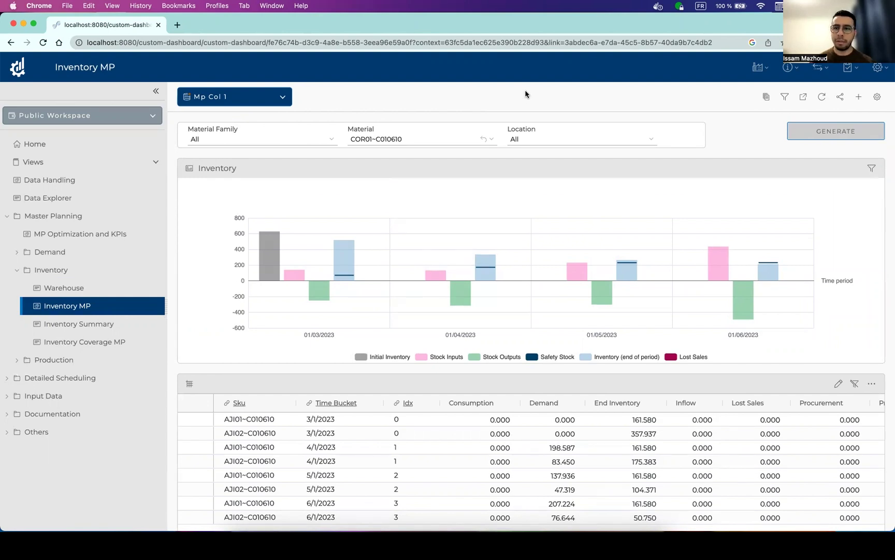
{"action": "mouse_move", "coordinate": [339, 274]}
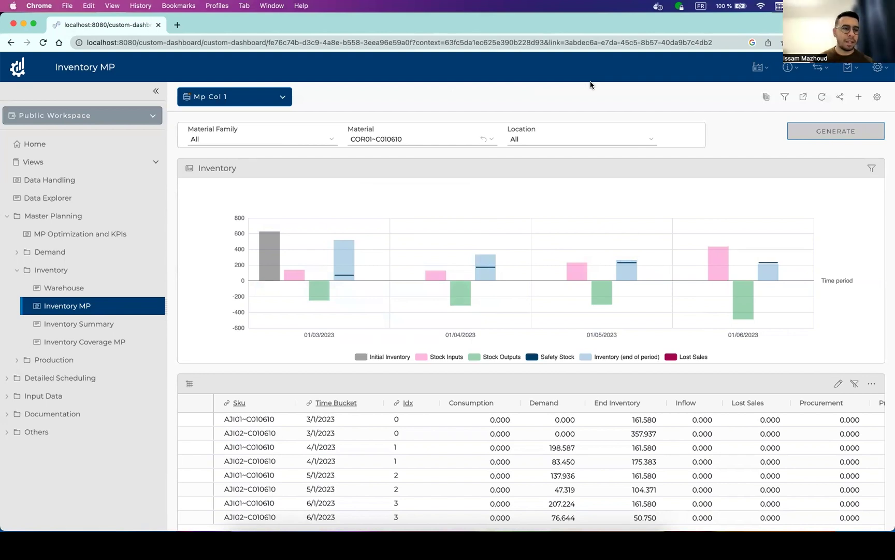
- Collapse Inventory and open the Production folder's Planning Board Machine view
{"action": "left_click", "coordinate": [18, 271]}
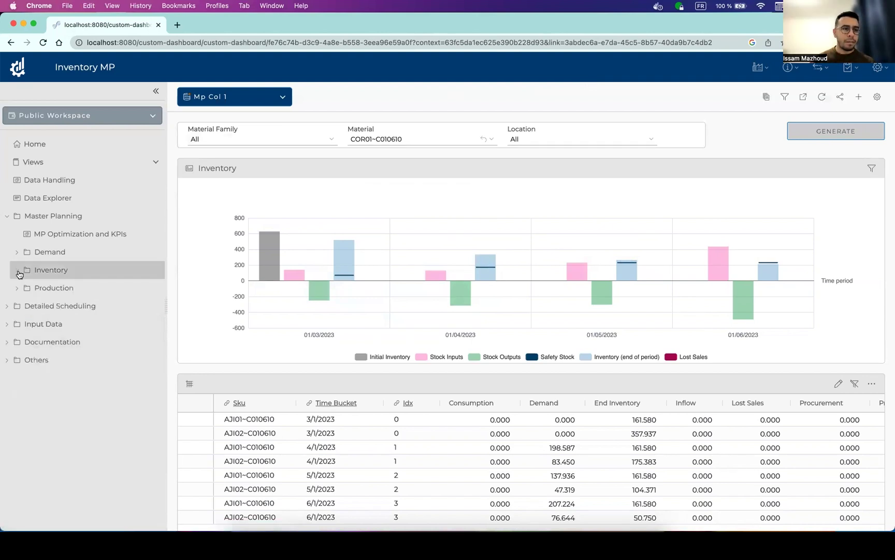
{"action": "left_click", "coordinate": [20, 291]}
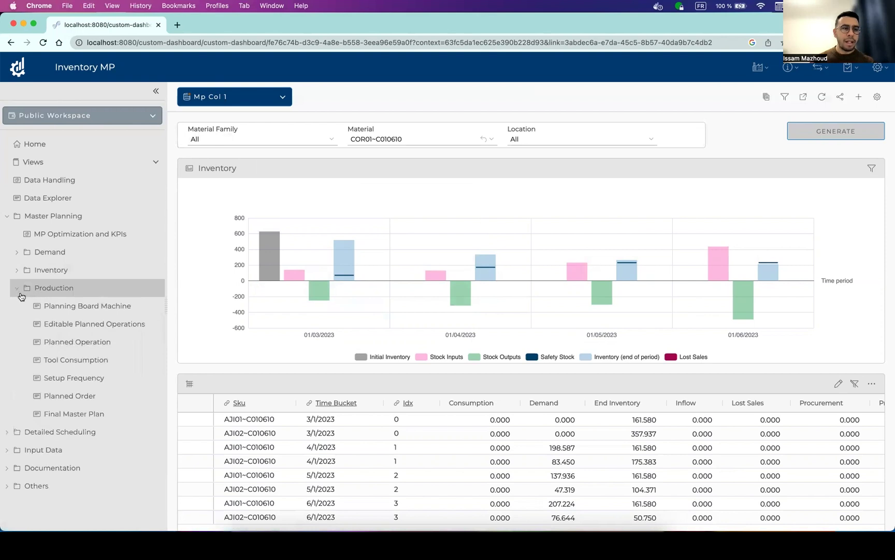
{"action": "left_click", "coordinate": [104, 307]}
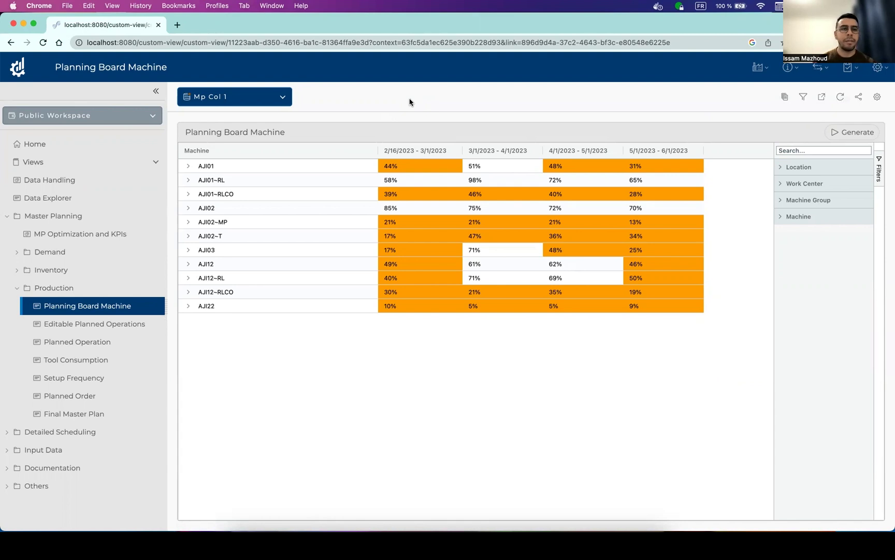
- Drill AJI01 down through PPRN1001, PXPS2001 and PXPS2001~28 to the Termoformadora machines
{"action": "left_click", "coordinate": [188, 166]}
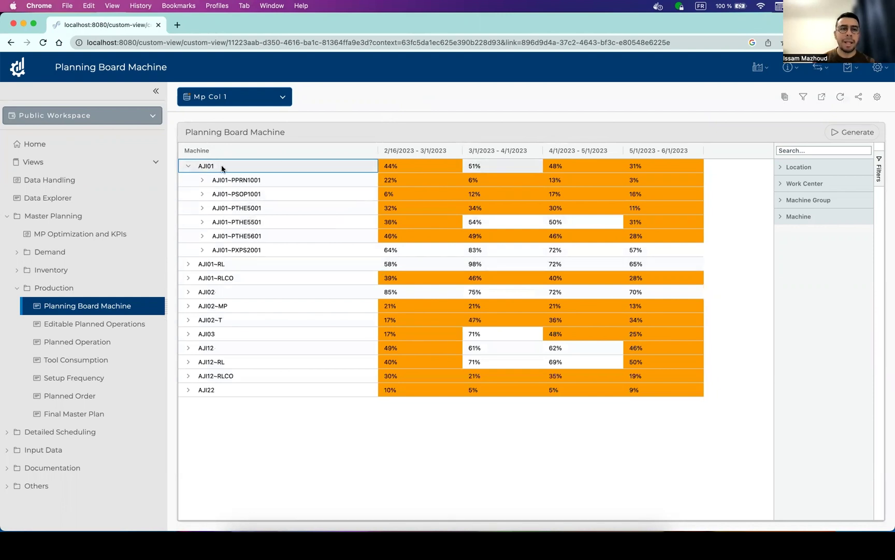
{"action": "left_click", "coordinate": [203, 181]}
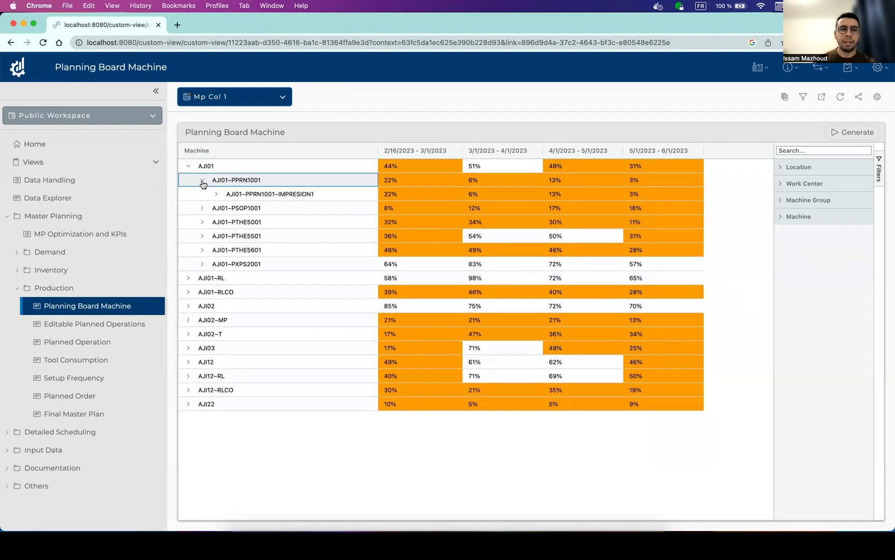
{"action": "left_click", "coordinate": [202, 263]}
{"action": "left_click", "coordinate": [217, 278]}
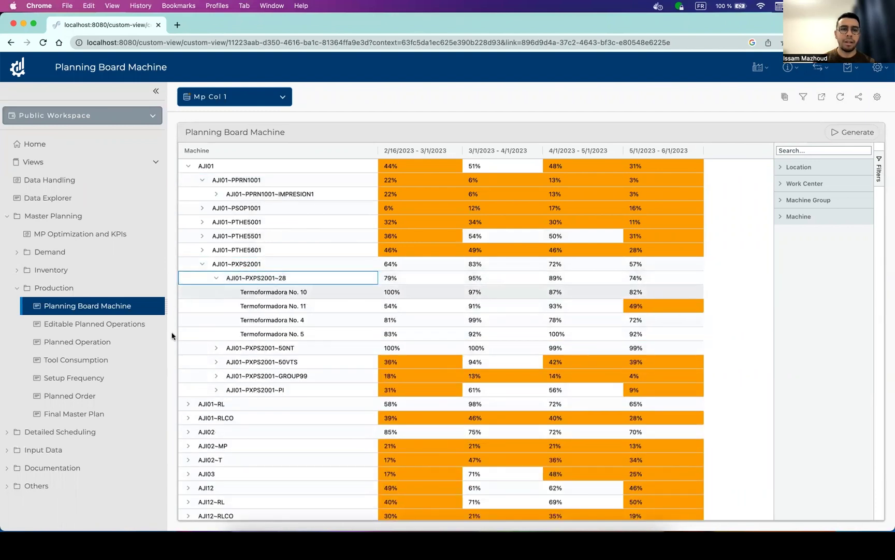
{"action": "scroll", "coordinate": [210, 405], "scroll_direction": "down", "scroll_amount": 1}
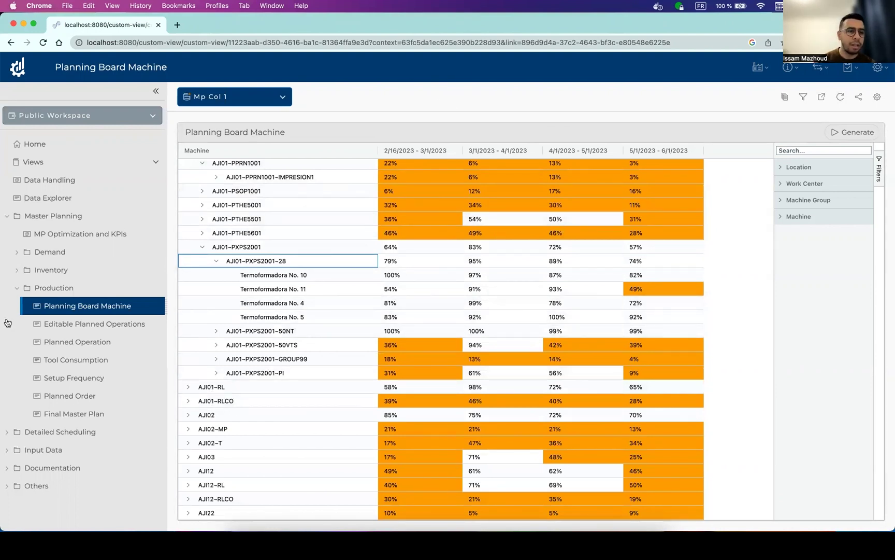
- In Editable Planned Operations, select the 3,747.804 planned operation
{"action": "left_click", "coordinate": [78, 330]}
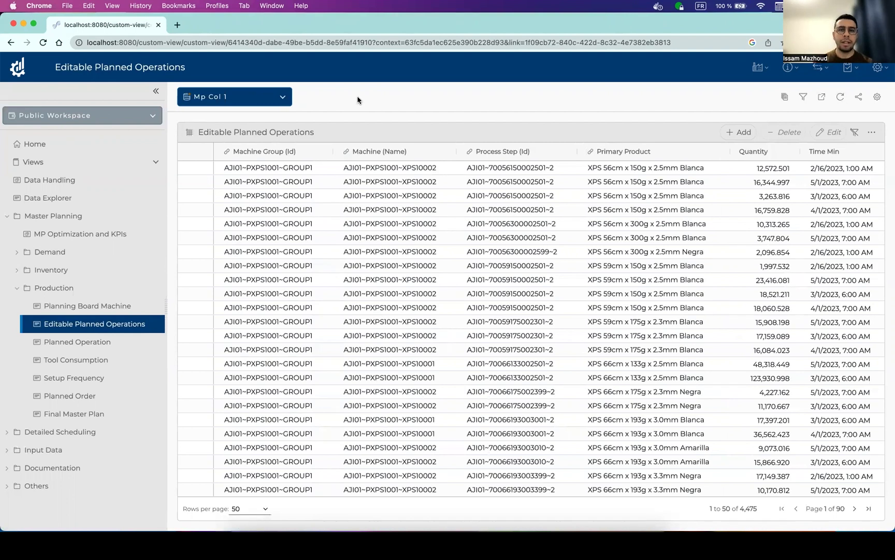
{"action": "left_click", "coordinate": [528, 198]}
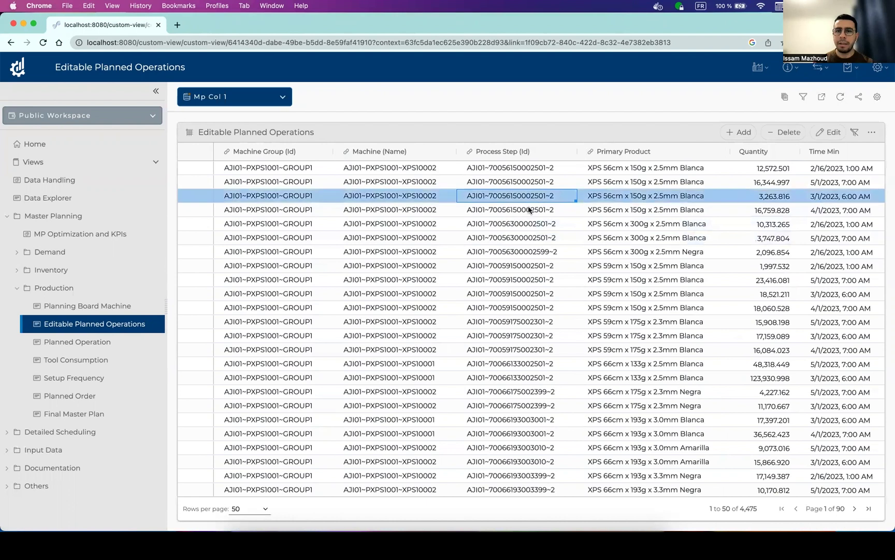
{"action": "left_click", "coordinate": [513, 335]}
{"action": "left_click", "coordinate": [384, 336]}
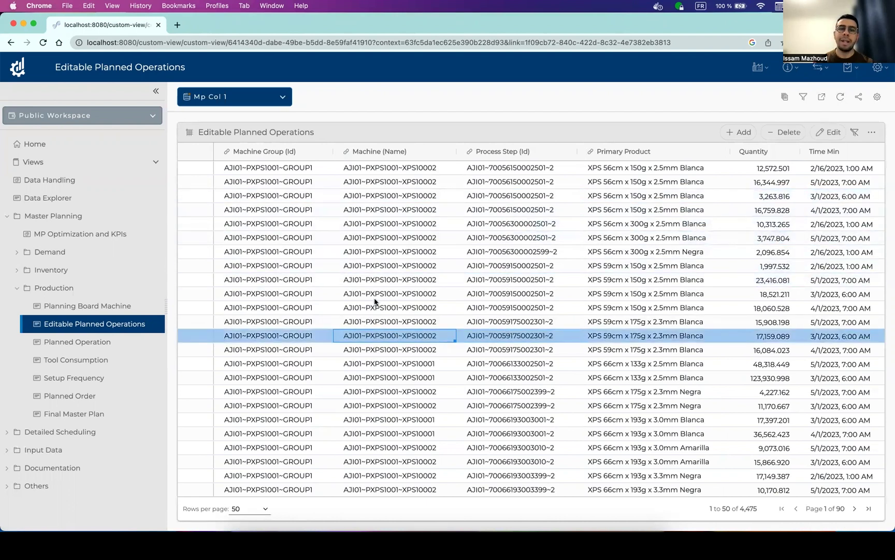
{"action": "left_click", "coordinate": [374, 294]}
{"action": "left_click", "coordinate": [392, 238]}
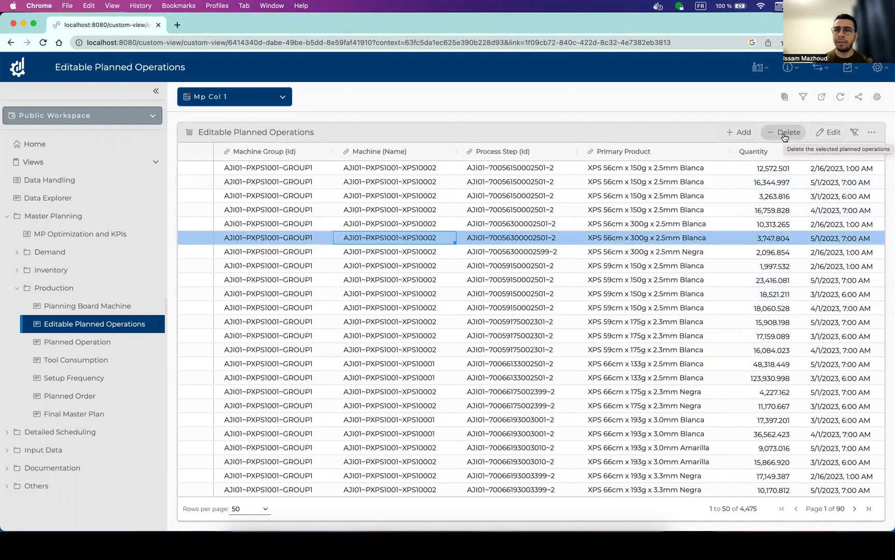
- Try Quantity 4000 and Duration 673 in its edit form, then discard without saving
{"action": "left_click", "coordinate": [828, 133]}
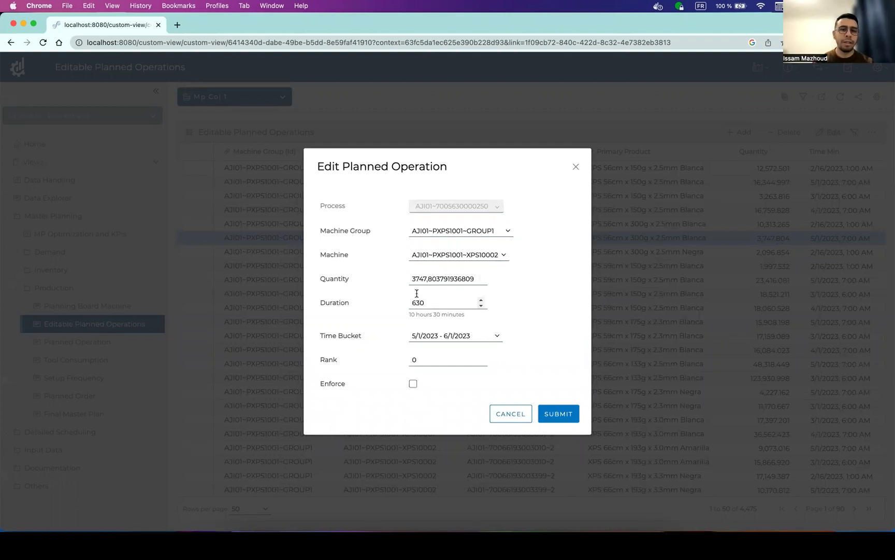
{"action": "double_click", "coordinate": [425, 278]}
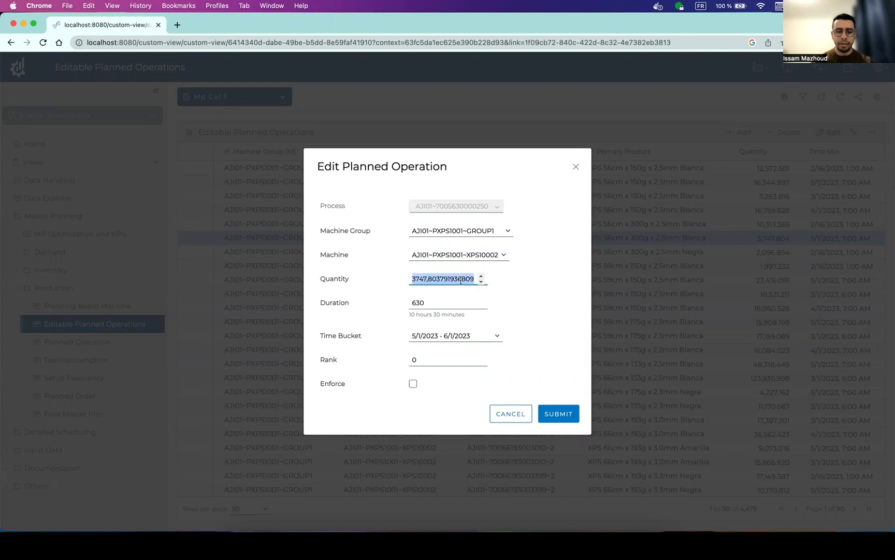
{"action": "type", "text": "4000"}
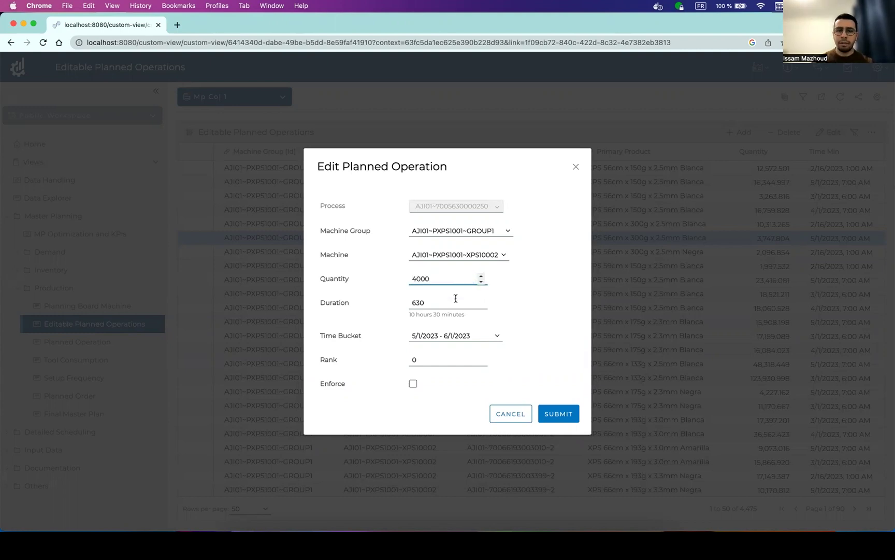
{"action": "double_click", "coordinate": [450, 304]}
{"action": "type", "text": "673"}
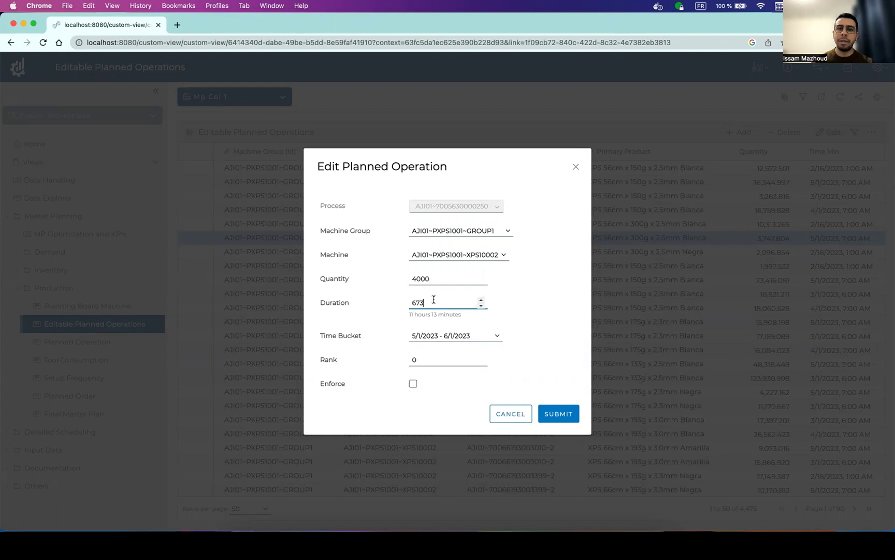
{"action": "left_click", "coordinate": [575, 168]}
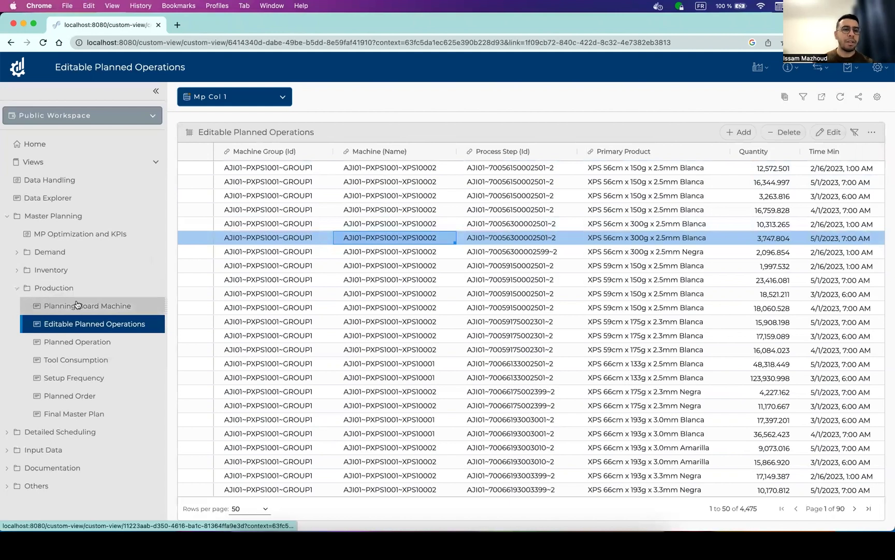
- View Tool Consumption and Setup Frequency, then collapse Production and Master Planning
{"action": "scroll", "coordinate": [81, 357], "scroll_direction": "down", "scroll_amount": 1}
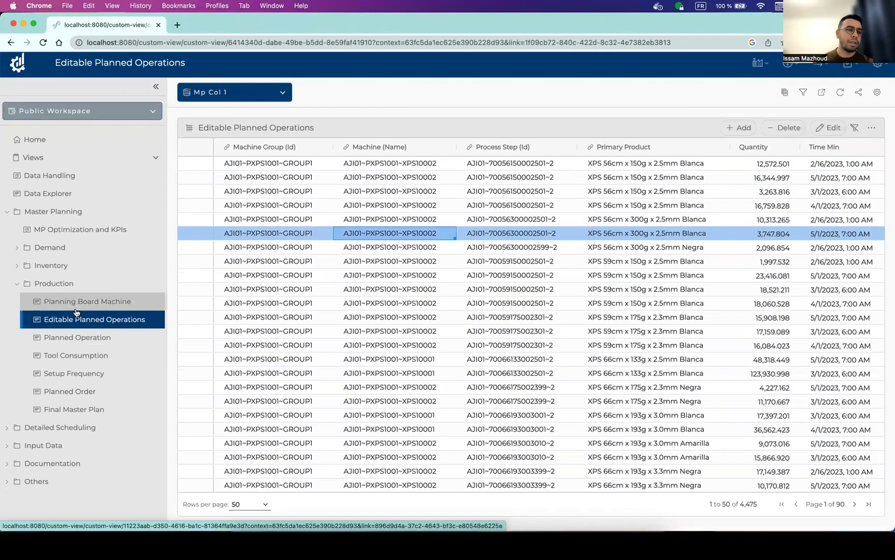
{"action": "left_click", "coordinate": [82, 360]}
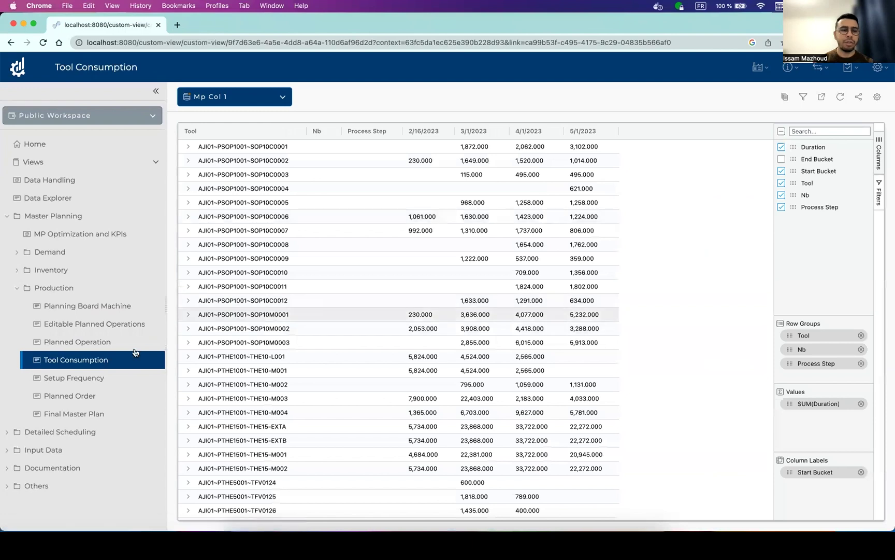
{"action": "left_click", "coordinate": [77, 377]}
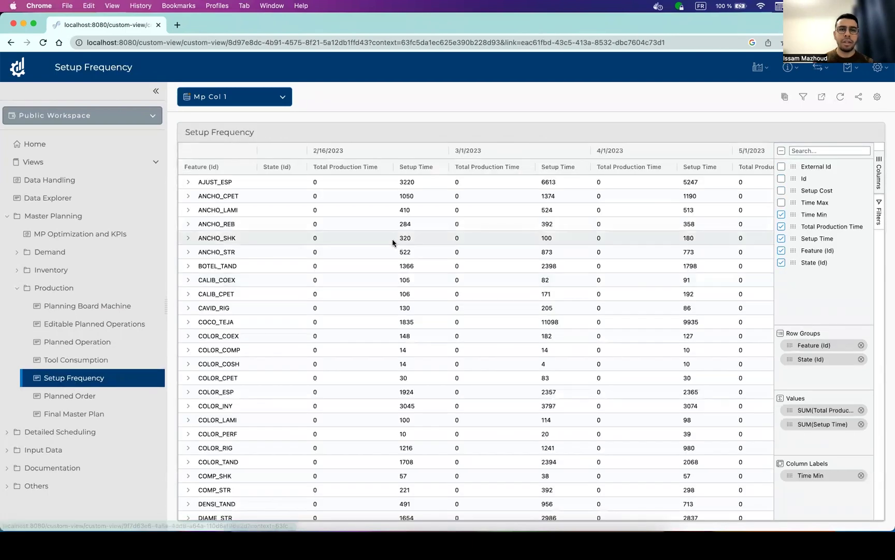
{"action": "left_click", "coordinate": [15, 288]}
{"action": "left_click", "coordinate": [7, 216]}
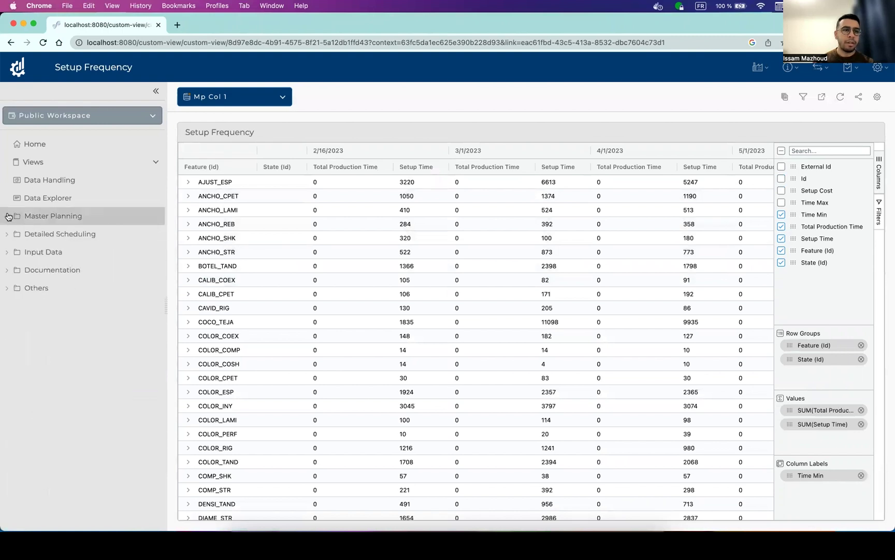
- Switch to scenario Ds Foam 1502 and view Detailed Scheduling's DS Optimization and KPIs
{"action": "left_click", "coordinate": [231, 100]}
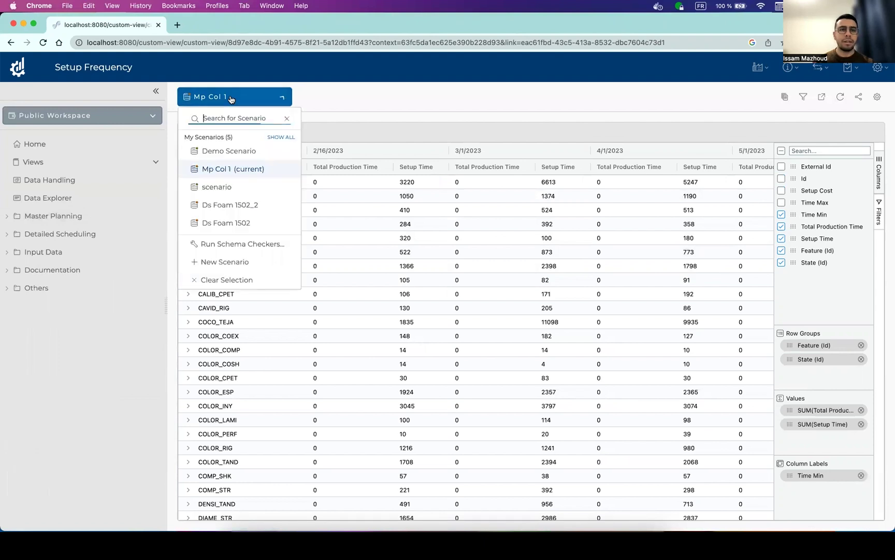
{"action": "left_click", "coordinate": [236, 222]}
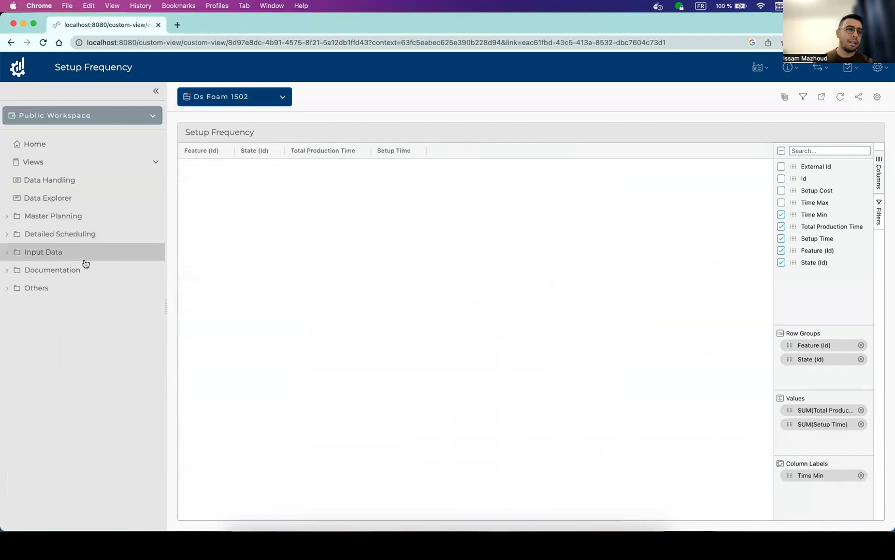
{"action": "left_click", "coordinate": [10, 241]}
{"action": "left_click", "coordinate": [87, 254]}
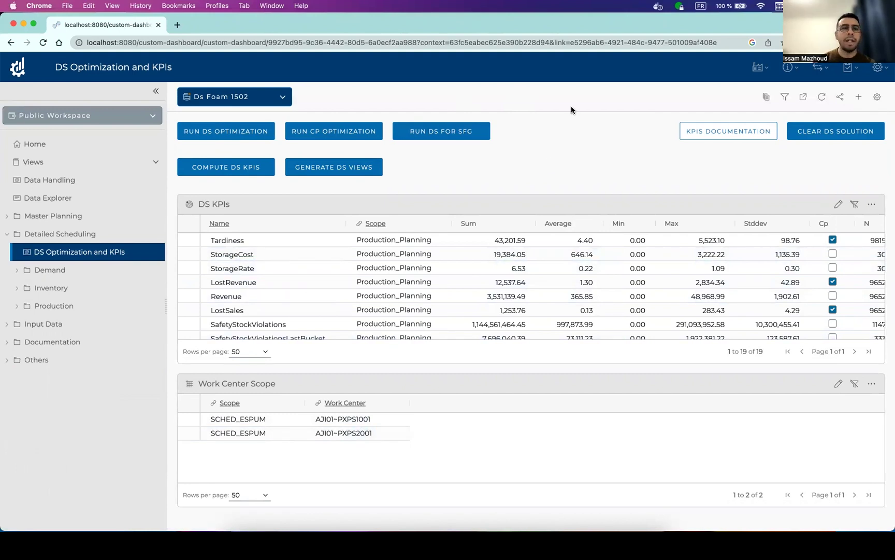
- Compare Ds Foam 1502 with Ds Foam 1502_2 and list the differing KPIs: Tardiness, LostRevenue, Revenue
{"action": "left_click", "coordinate": [765, 98]}
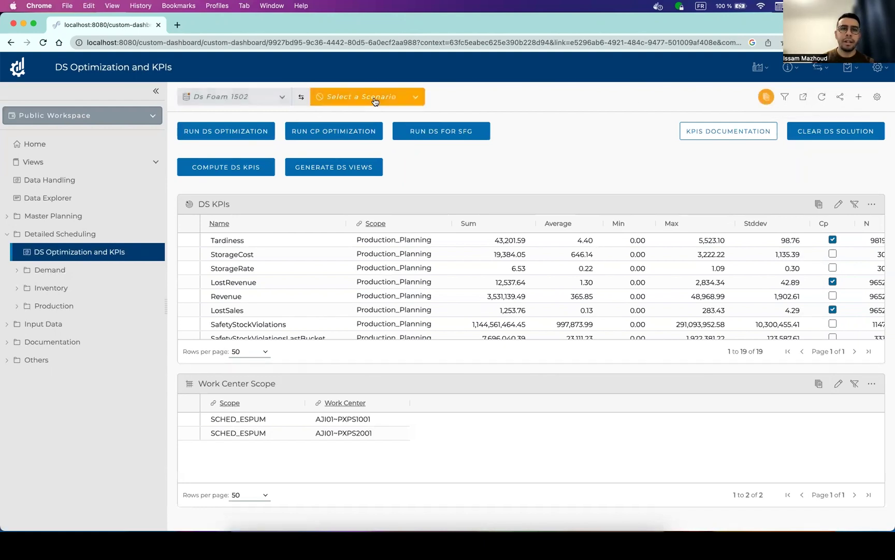
{"action": "left_click", "coordinate": [375, 102]}
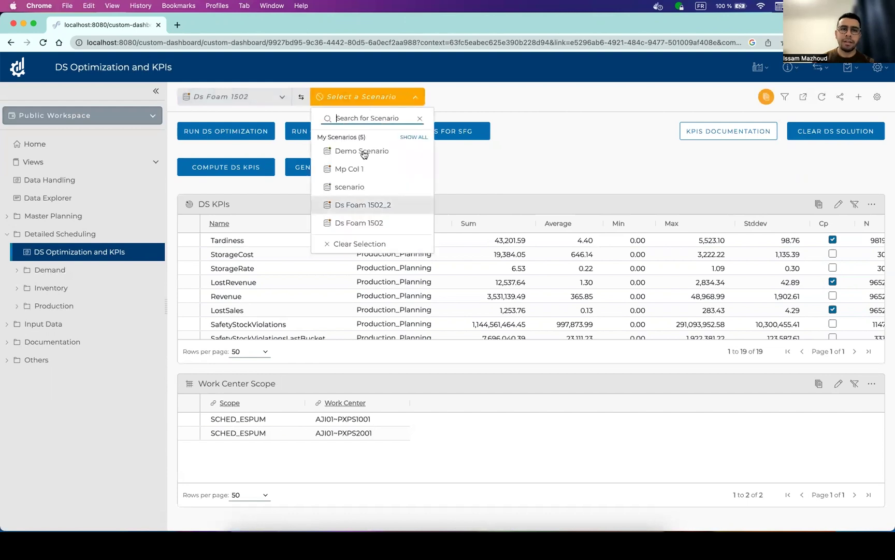
{"action": "left_click", "coordinate": [369, 206]}
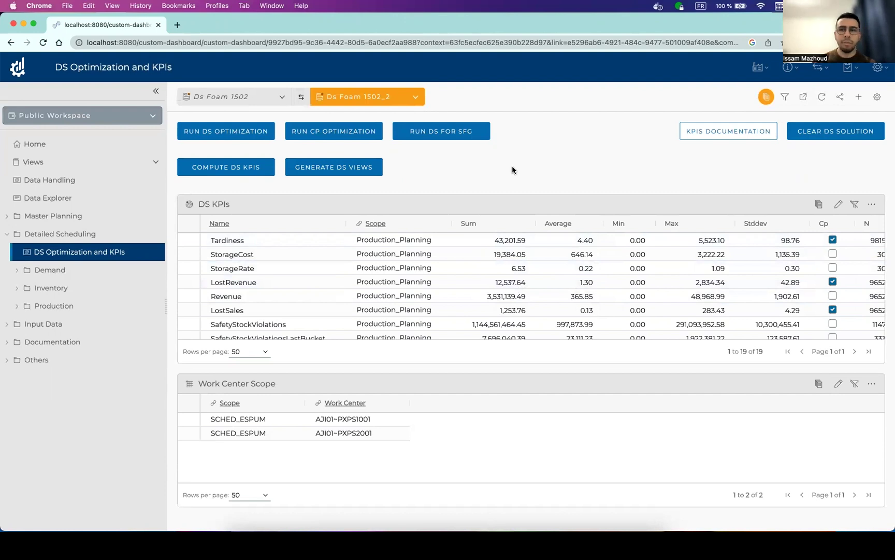
{"action": "left_click", "coordinate": [819, 204]}
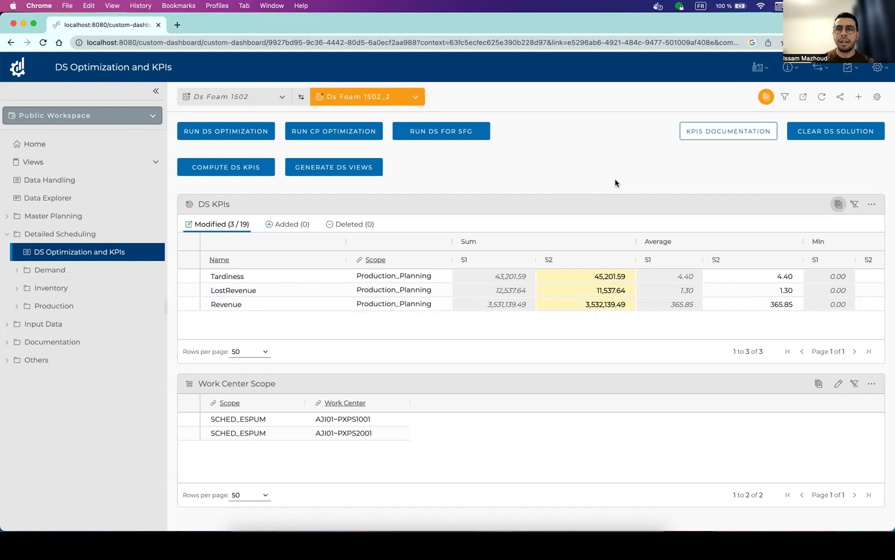
- Turn off scenario comparison and open the Scheduling Gantt Chart under Detailed Scheduling > Production
{"action": "left_click", "coordinate": [766, 98]}
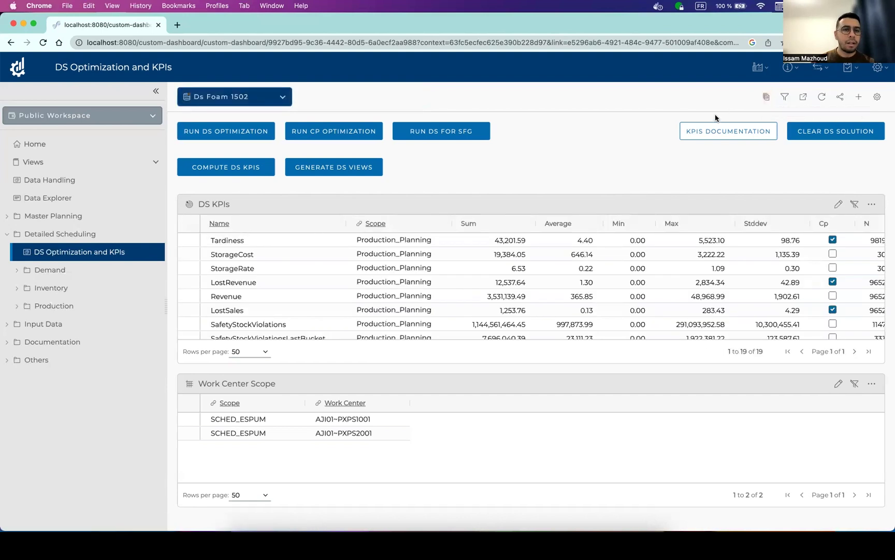
{"action": "left_click", "coordinate": [17, 309]}
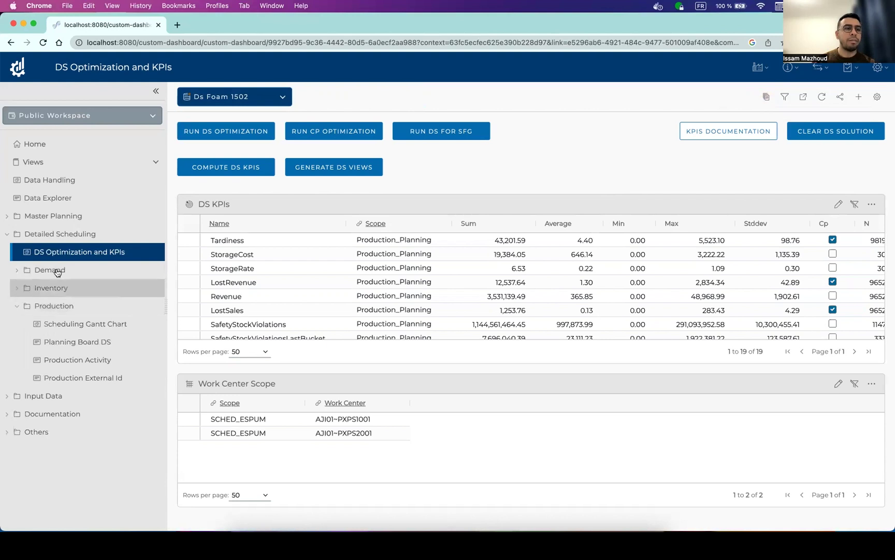
{"action": "left_click", "coordinate": [17, 270]}
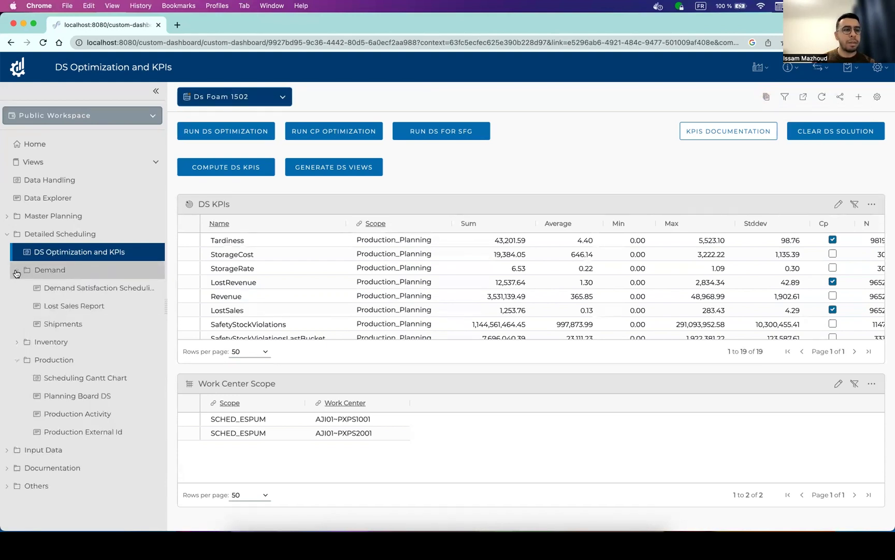
{"action": "left_click", "coordinate": [16, 271]}
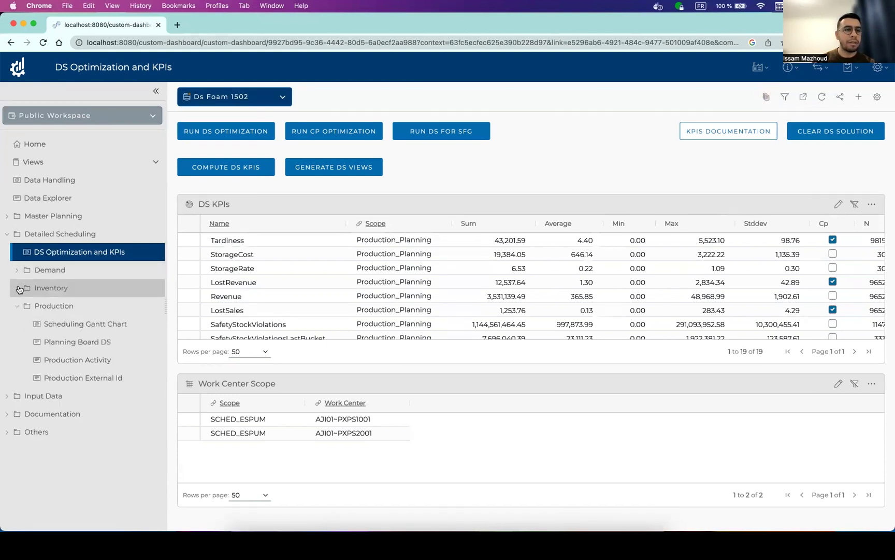
{"action": "left_click", "coordinate": [18, 288]}
{"action": "left_click", "coordinate": [19, 288]}
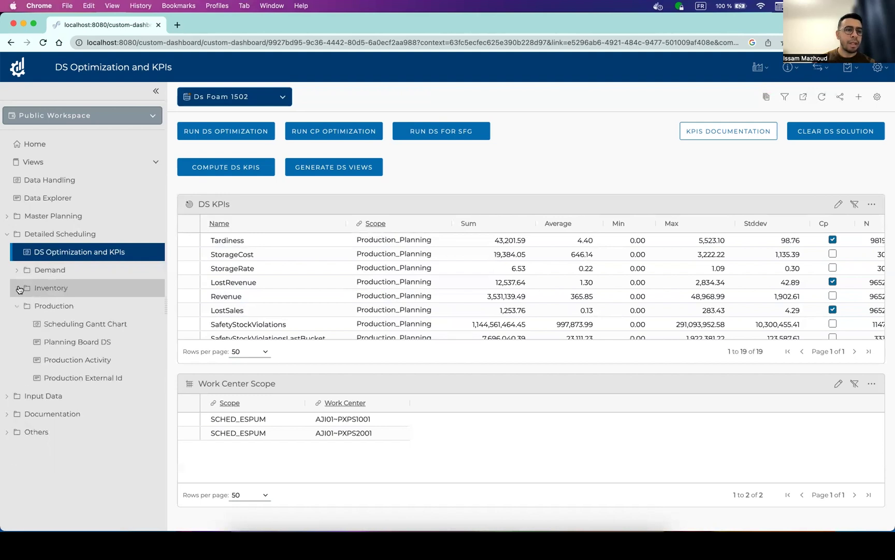
{"action": "left_click", "coordinate": [93, 330]}
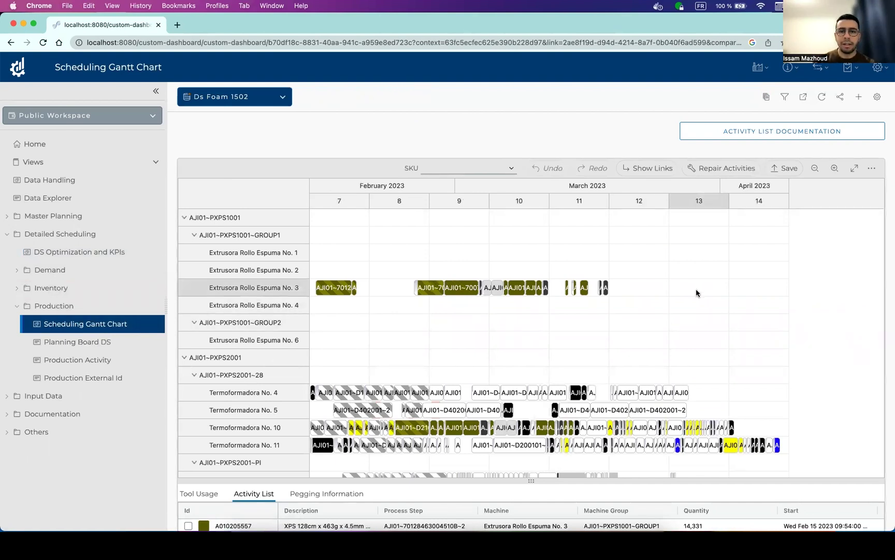
{"action": "scroll", "coordinate": [696, 293], "scroll_direction": "down", "scroll_amount": 2}
{"action": "scroll", "coordinate": [696, 293], "scroll_direction": "down", "scroll_amount": 3}
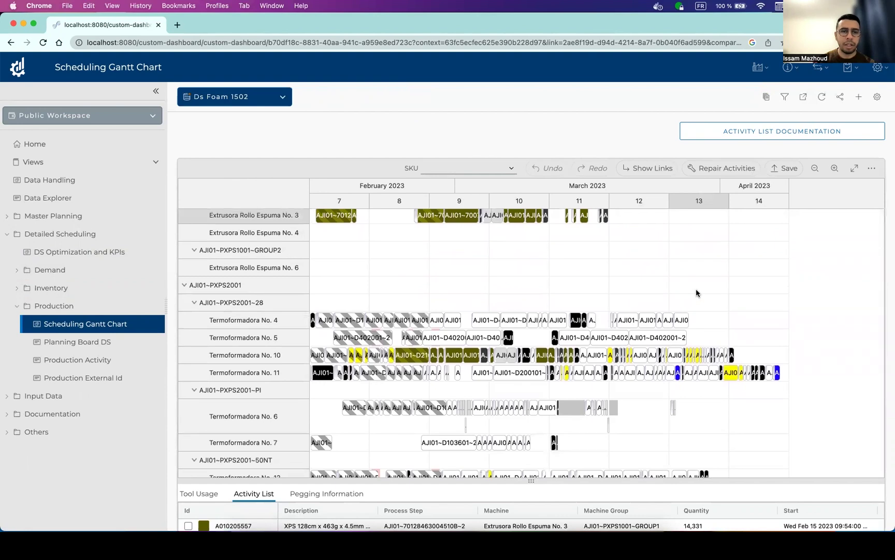
{"action": "scroll", "coordinate": [696, 293], "scroll_direction": "down", "scroll_amount": 2}
{"action": "scroll", "coordinate": [696, 293], "scroll_direction": "up", "scroll_amount": 1}
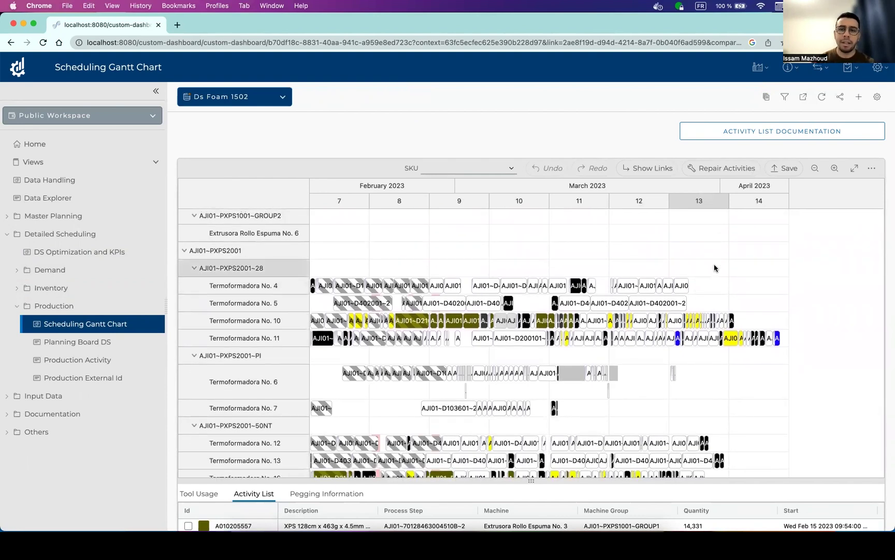
{"action": "mouse_move", "coordinate": [480, 287]}
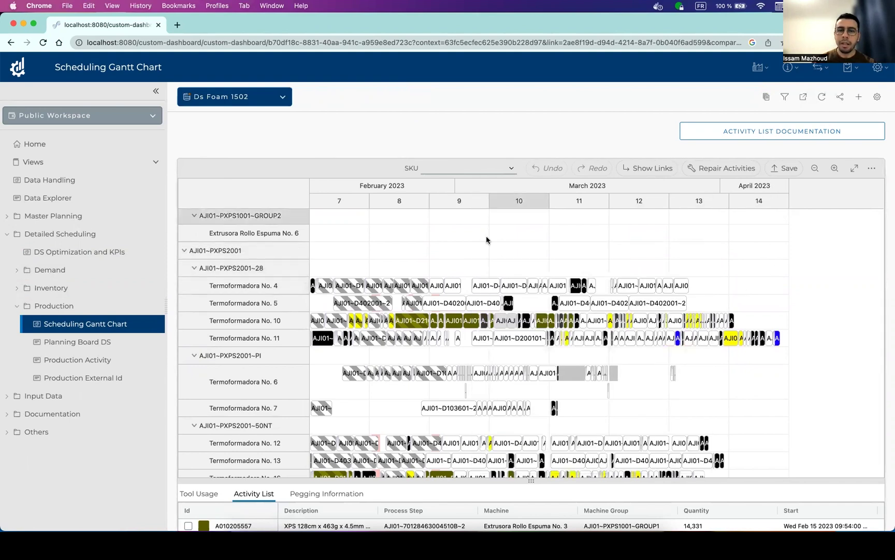
{"action": "scroll", "coordinate": [802, 487], "scroll_direction": "down", "scroll_amount": 2}
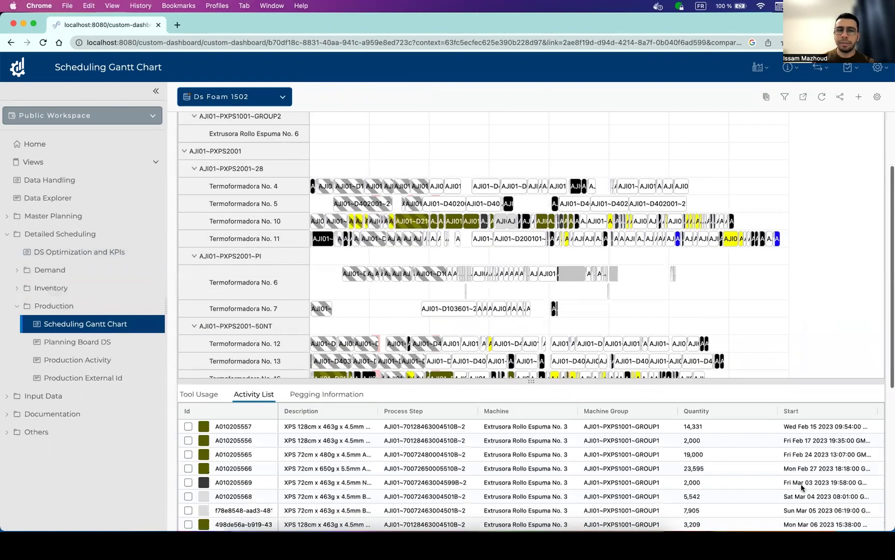
{"action": "scroll", "coordinate": [805, 259], "scroll_direction": "up", "scroll_amount": 2}
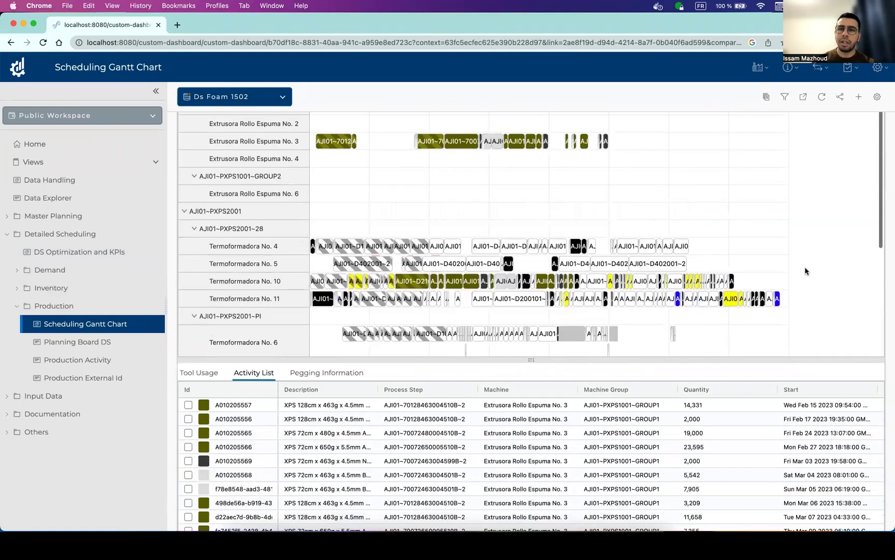
{"action": "scroll", "coordinate": [806, 266], "scroll_direction": "up", "scroll_amount": 1}
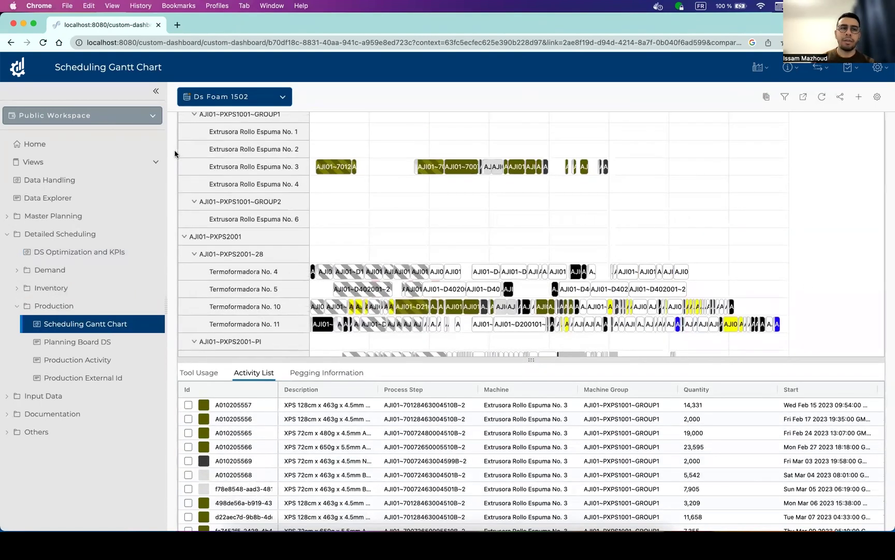
{"action": "scroll", "coordinate": [170, 157], "scroll_direction": "up", "scroll_amount": 3}
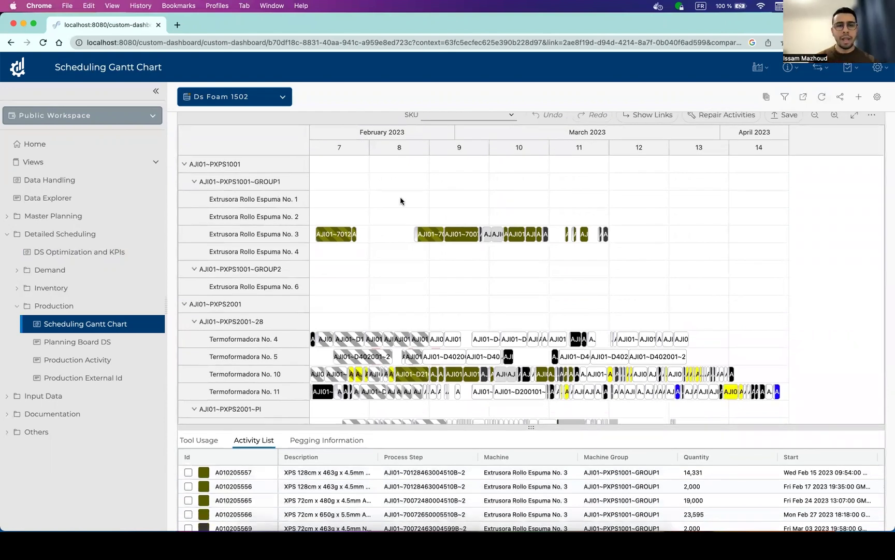
{"action": "scroll", "coordinate": [827, 341], "scroll_direction": "down", "scroll_amount": 3}
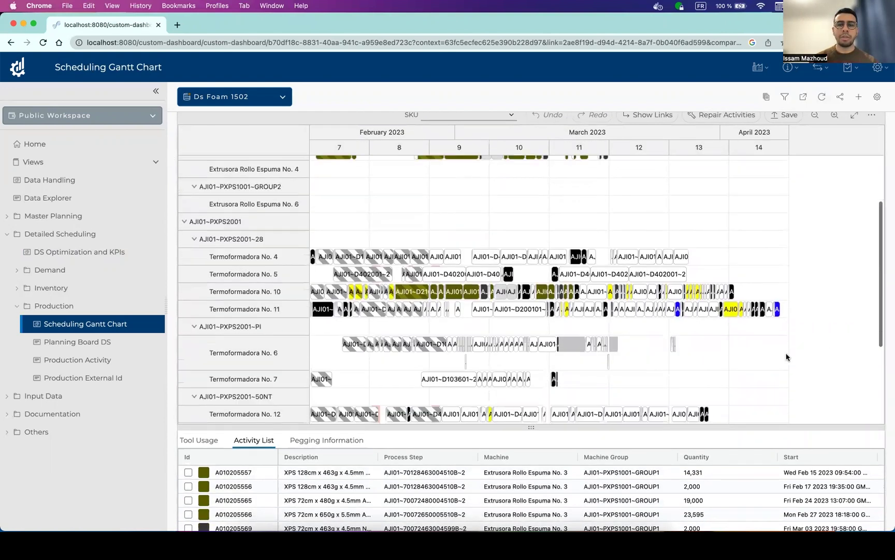
{"action": "scroll", "coordinate": [829, 321], "scroll_direction": "up", "scroll_amount": 3}
{"action": "scroll", "coordinate": [829, 319], "scroll_direction": "up", "scroll_amount": 1}
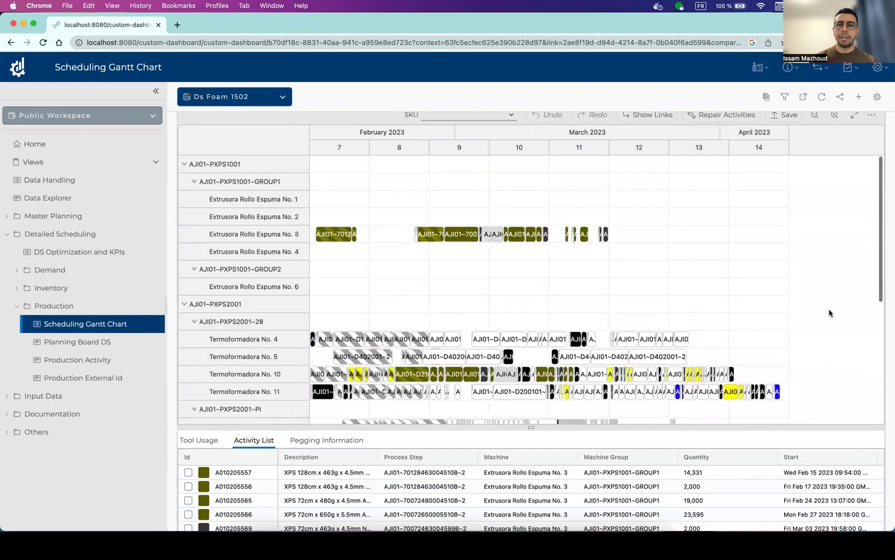
{"action": "scroll", "coordinate": [173, 190], "scroll_direction": "up", "scroll_amount": 2}
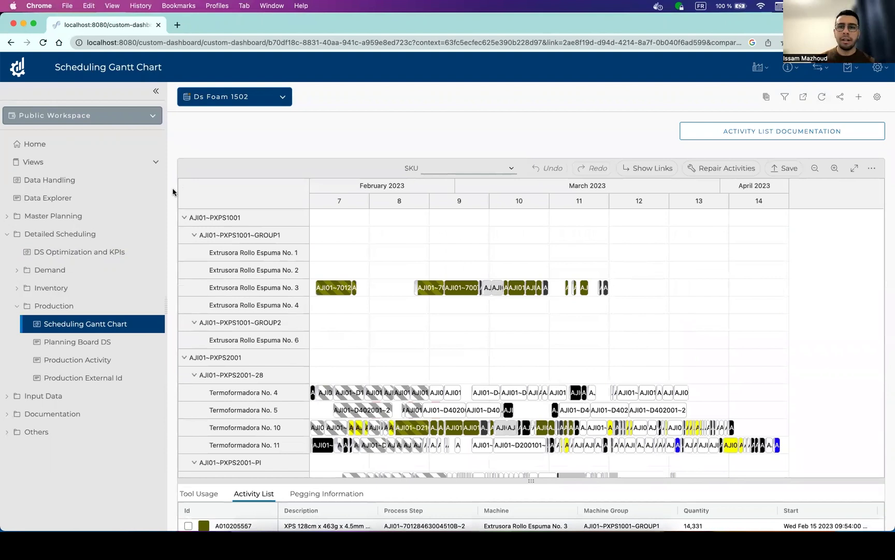
{"action": "scroll", "coordinate": [173, 190], "scroll_direction": "down", "scroll_amount": 2}
{"action": "scroll", "coordinate": [174, 191], "scroll_direction": "up", "scroll_amount": 2}
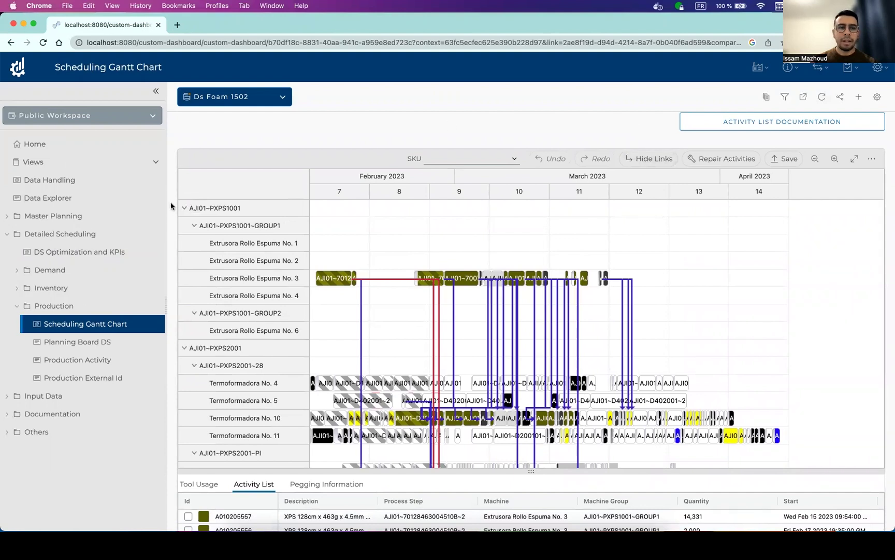
- Inspect a red link's margins: maturity 10 days 3 hours 42 minutes, shelf −7 days
{"action": "scroll", "coordinate": [172, 210], "scroll_direction": "down", "scroll_amount": 3}
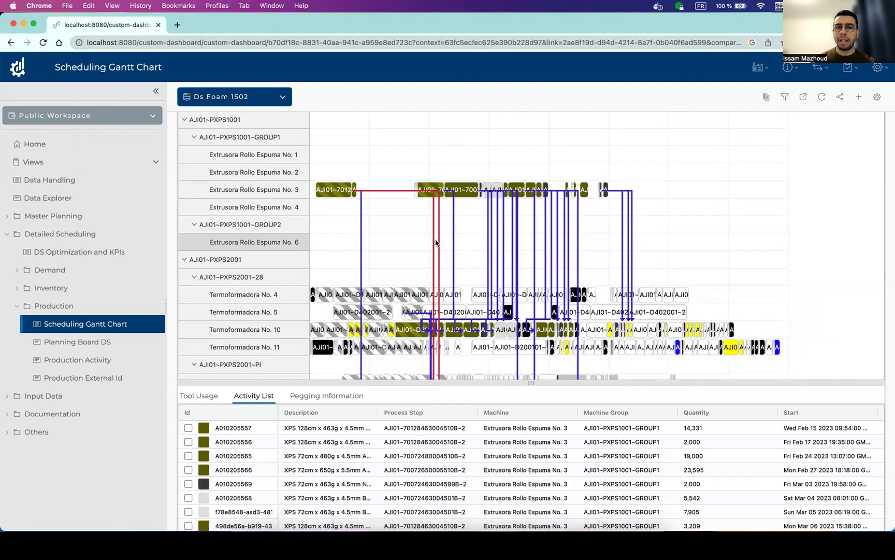
{"action": "mouse_move", "coordinate": [434, 243]}
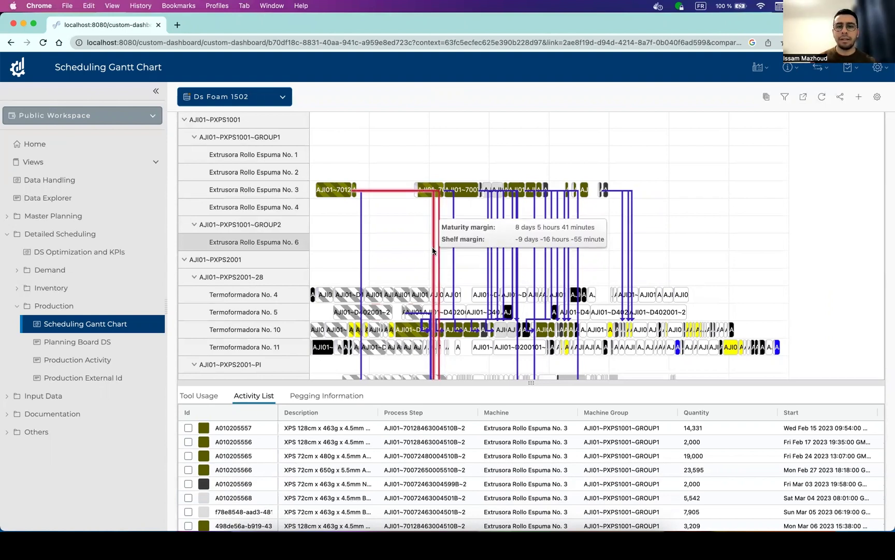
{"action": "scroll", "coordinate": [742, 210], "scroll_direction": "up", "scroll_amount": 5}
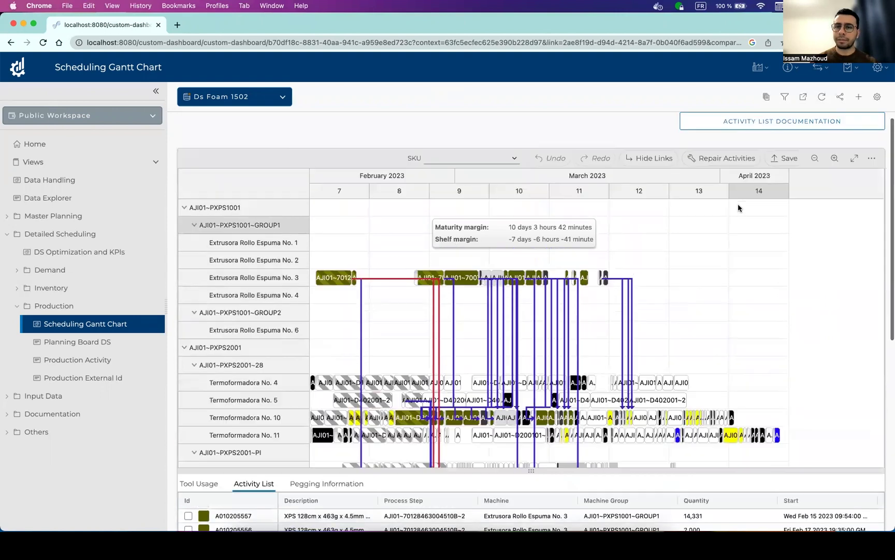
- Hide the dependency links between Gantt activities
{"action": "left_click", "coordinate": [644, 169]}
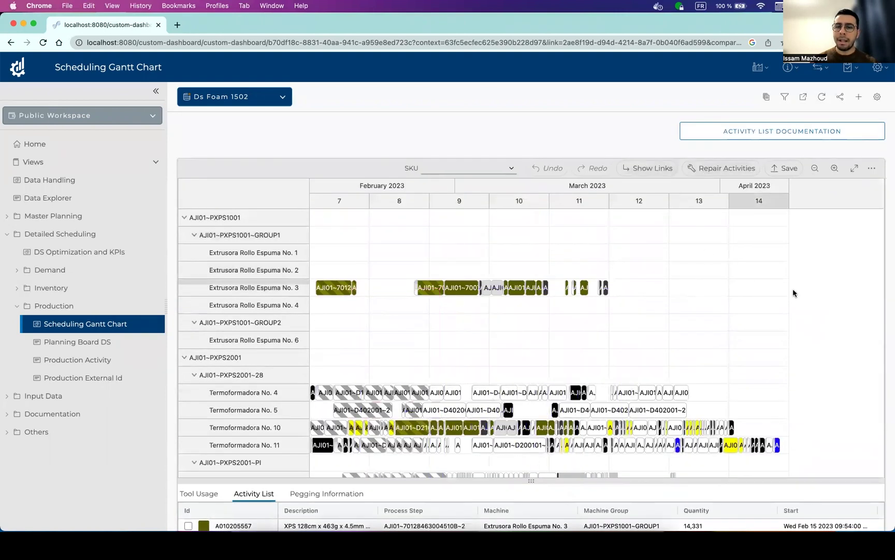
{"action": "scroll", "coordinate": [828, 289], "scroll_direction": "down", "scroll_amount": 5}
{"action": "scroll", "coordinate": [827, 289], "scroll_direction": "down", "scroll_amount": 1}
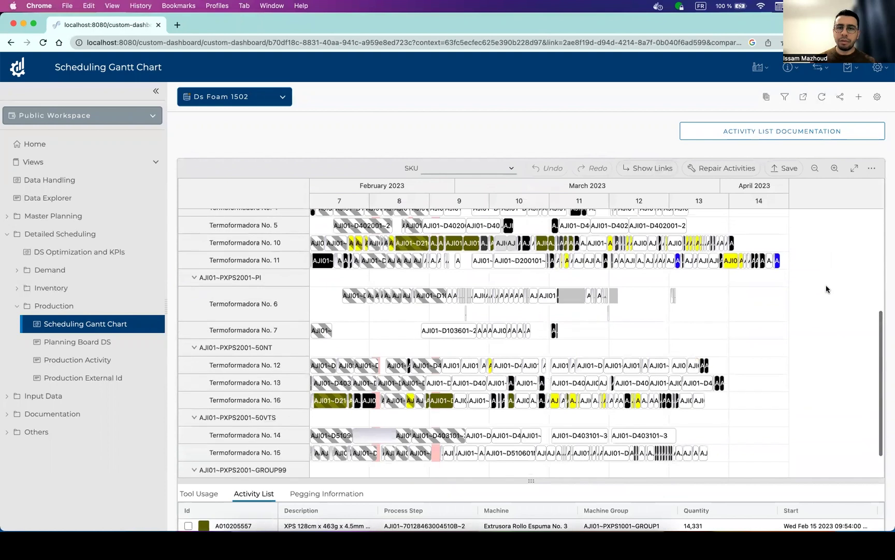
- Select a Termoformadora No. 11 activity, then activity A010204352 on Termoformadora No. 13
{"action": "left_click", "coordinate": [515, 261]}
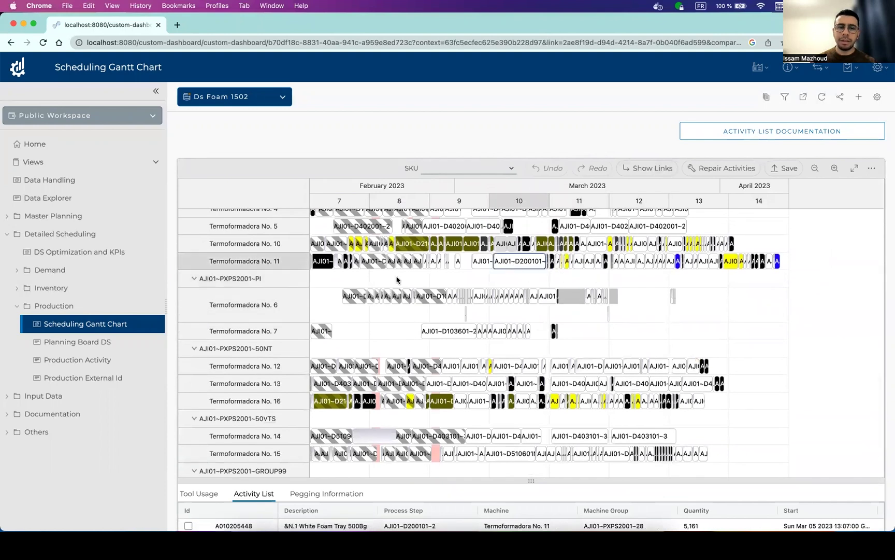
{"action": "scroll", "coordinate": [171, 303], "scroll_direction": "down", "scroll_amount": 4}
{"action": "scroll", "coordinate": [171, 303], "scroll_direction": "down", "scroll_amount": 5}
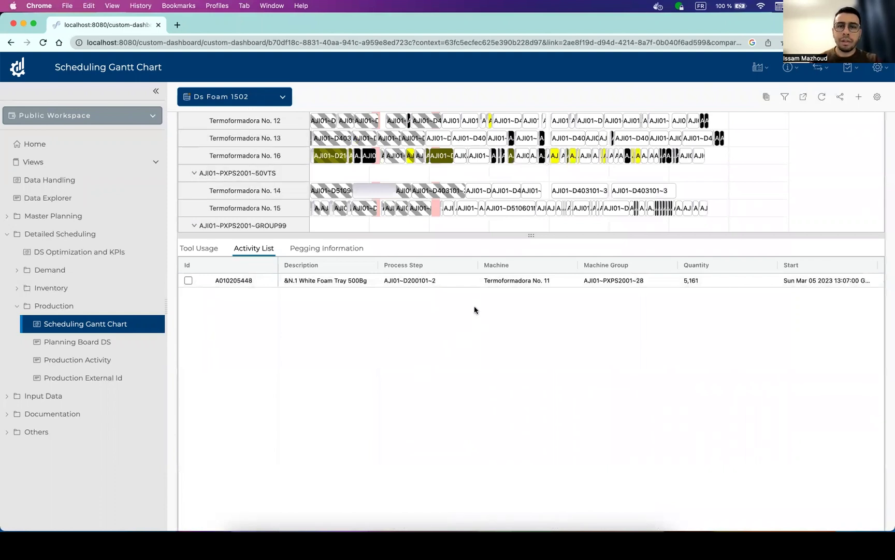
{"action": "left_click", "coordinate": [467, 139]}
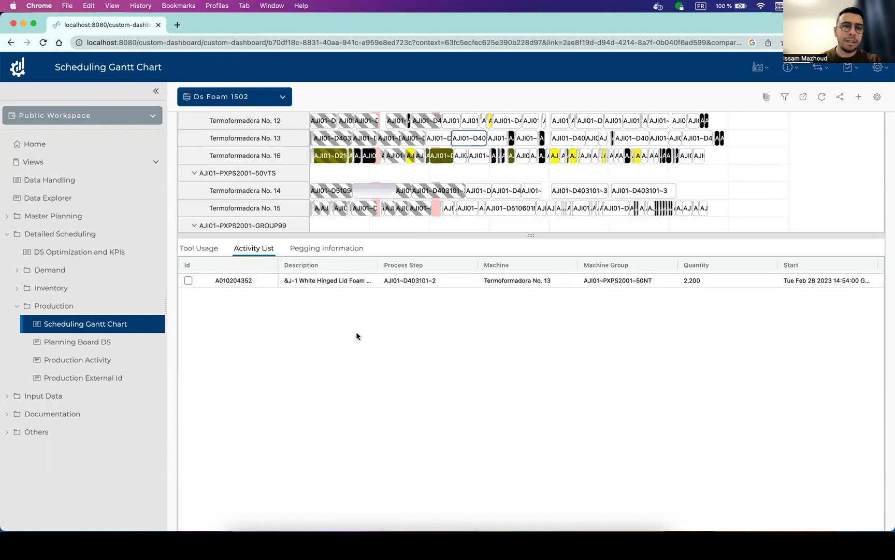
- View pegging information for activity A010204352 and its two stock-input materials
{"action": "left_click", "coordinate": [329, 248]}
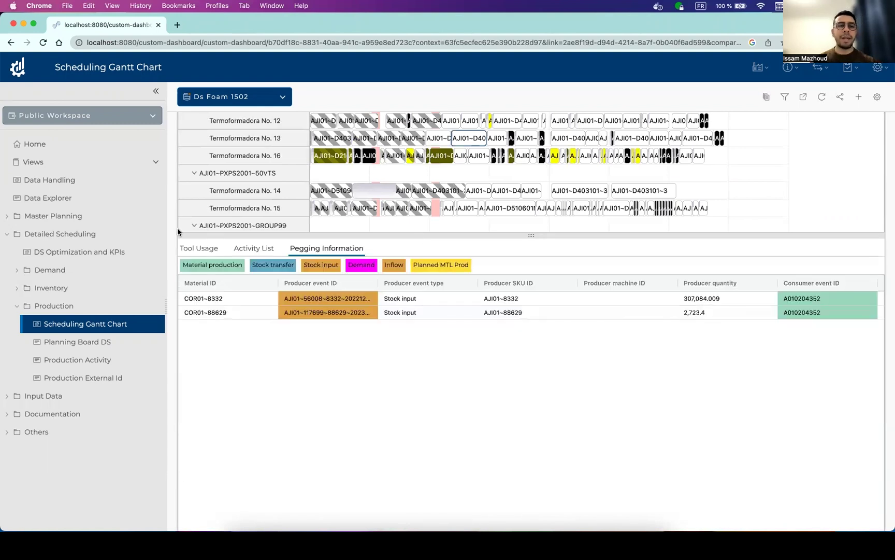
{"action": "scroll", "coordinate": [169, 237], "scroll_direction": "up", "scroll_amount": 8}
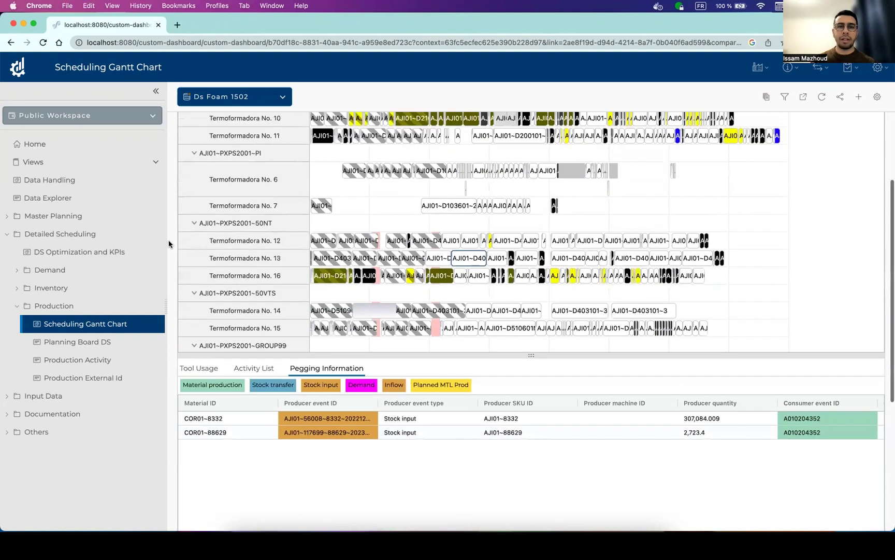
{"action": "scroll", "coordinate": [169, 241], "scroll_direction": "down", "scroll_amount": 2}
{"action": "scroll", "coordinate": [176, 208], "scroll_direction": "up", "scroll_amount": 3}
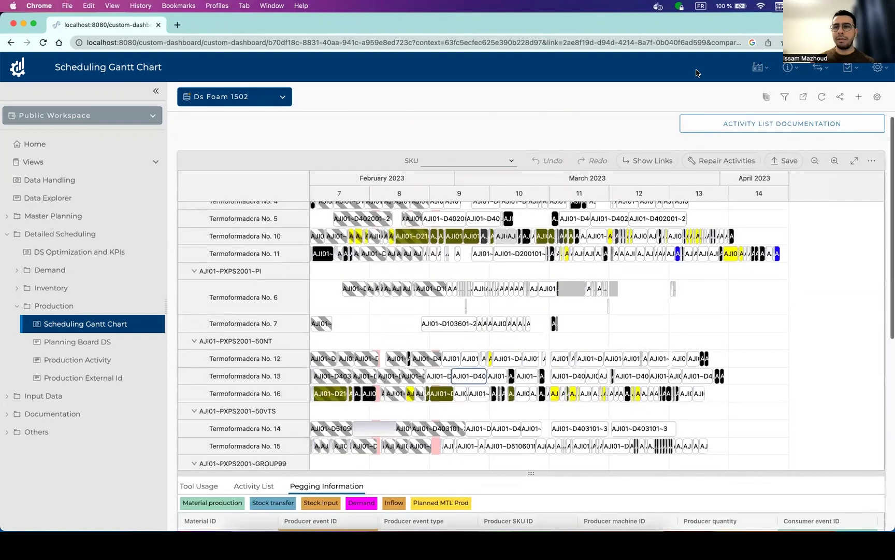
{"action": "scroll", "coordinate": [174, 213], "scroll_direction": "down", "scroll_amount": 3}
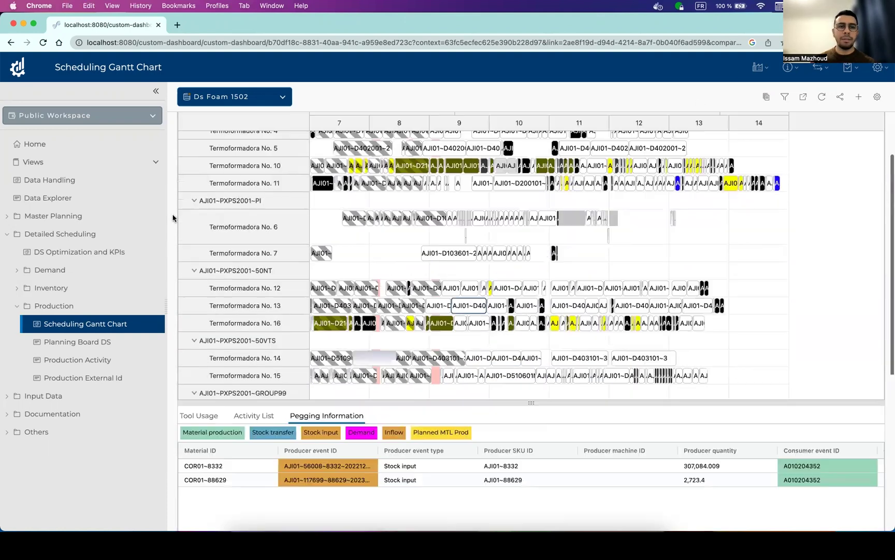
{"action": "scroll", "coordinate": [173, 217], "scroll_direction": "down", "scroll_amount": 7}
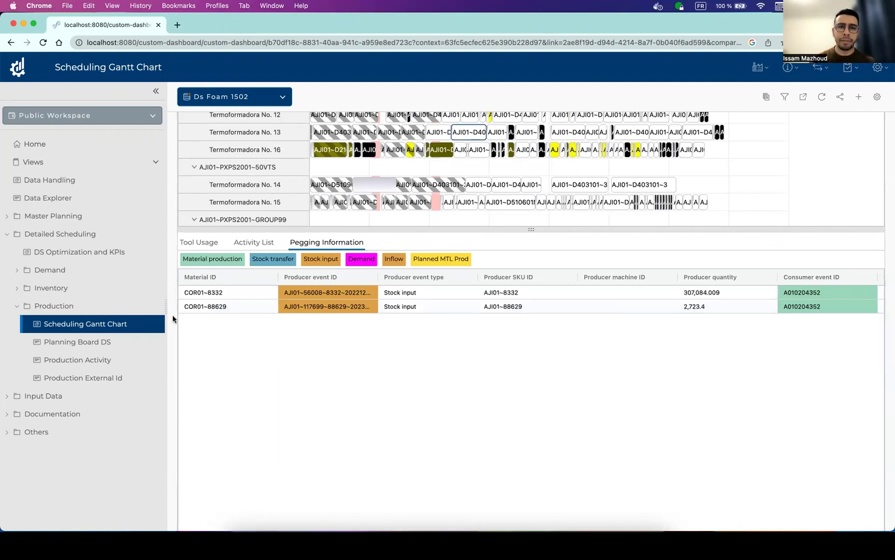
- Open activity A010205404, the AJI01~D103601~2 job on Termoformadora No. 7, to see its four stock inputs
{"action": "scroll", "coordinate": [176, 318], "scroll_direction": "up", "scroll_amount": 3}
{"action": "scroll", "coordinate": [366, 233], "scroll_direction": "up", "scroll_amount": 1}
{"action": "left_click", "coordinate": [449, 169]}
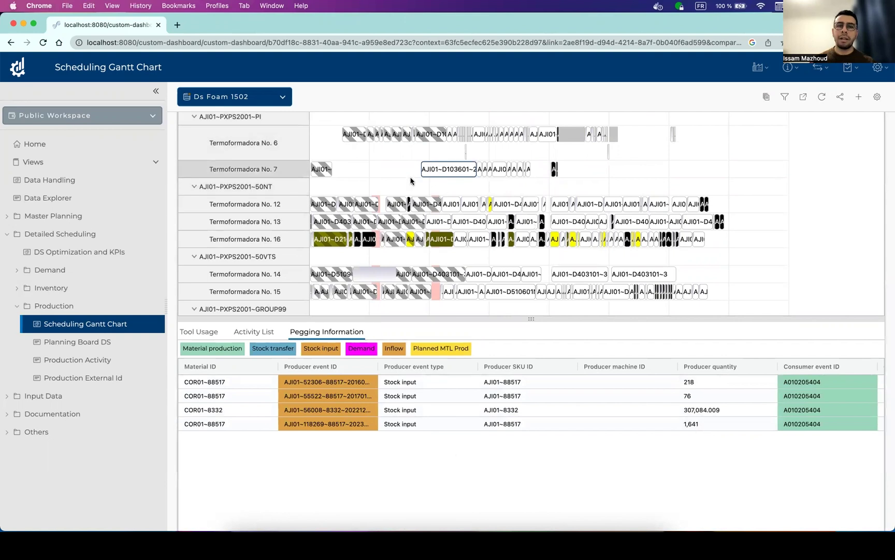
{"action": "left_click", "coordinate": [454, 179]}
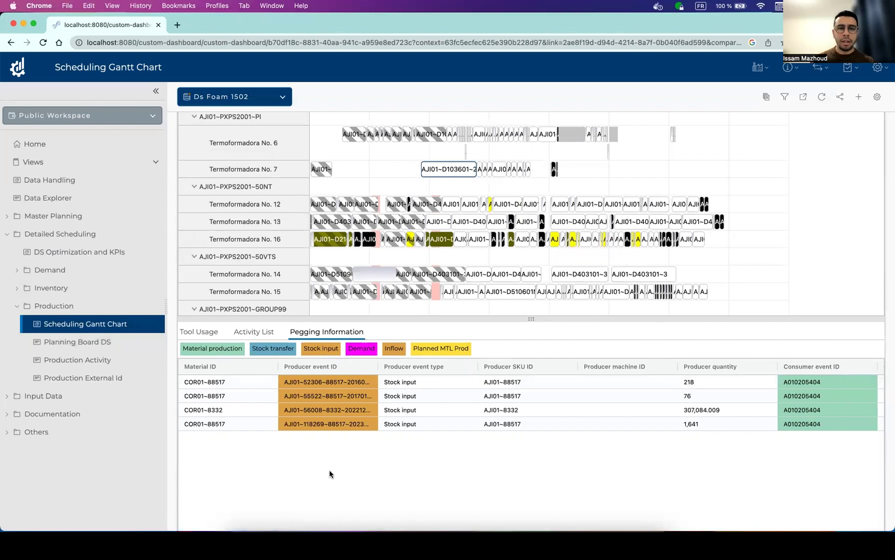
- List AJI01~D40 activity A010204352 in the Activity List: quantity 2,200, starting Tue Feb 28 2023
{"action": "left_click", "coordinate": [246, 335]}
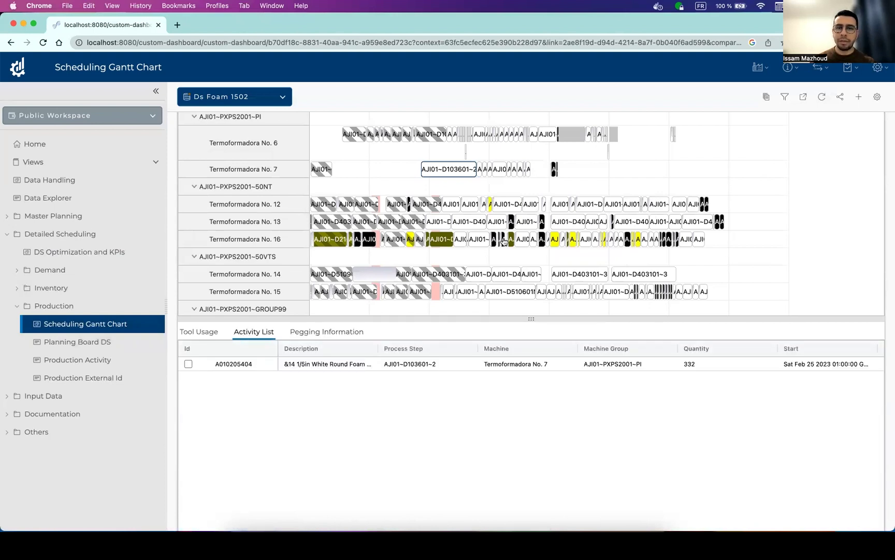
{"action": "left_click", "coordinate": [469, 222]}
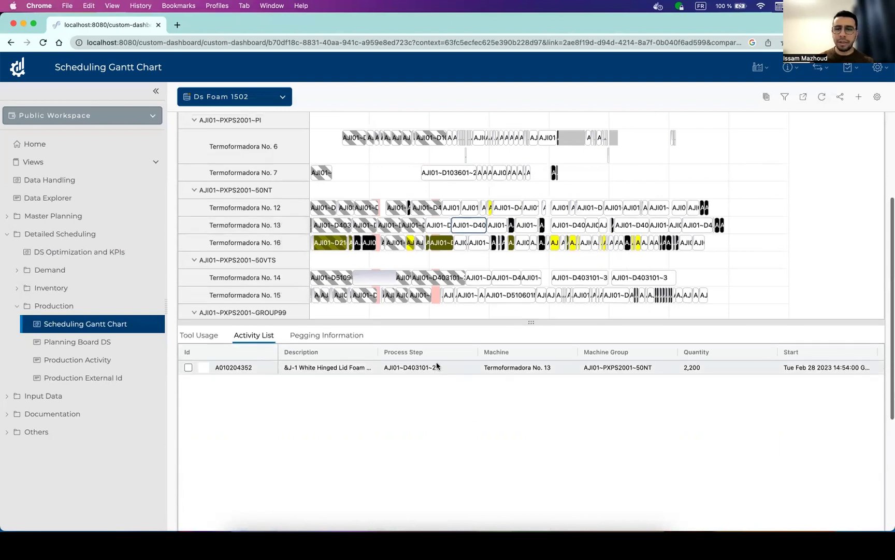
{"action": "scroll", "coordinate": [458, 387], "scroll_direction": "up", "scroll_amount": 1}
{"action": "scroll", "coordinate": [481, 372], "scroll_direction": "right", "scroll_amount": 5}
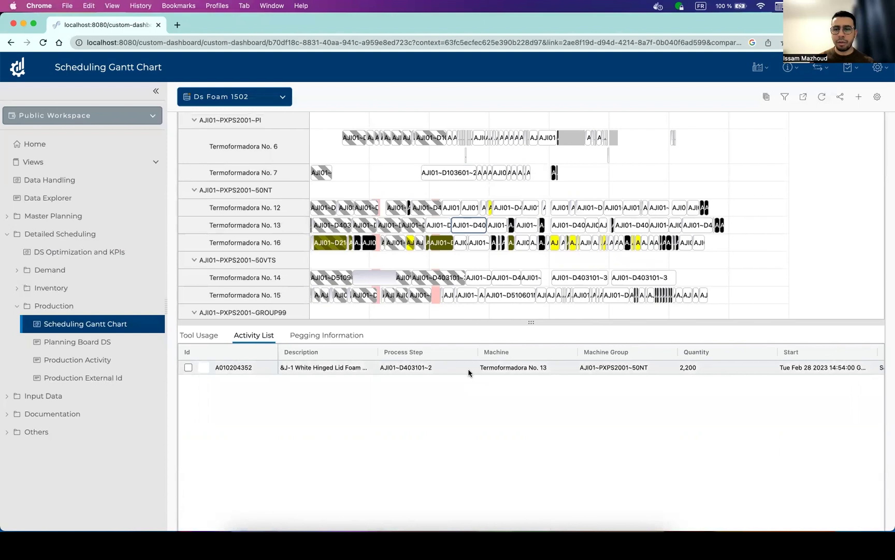
{"action": "scroll", "coordinate": [464, 374], "scroll_direction": "right", "scroll_amount": 4}
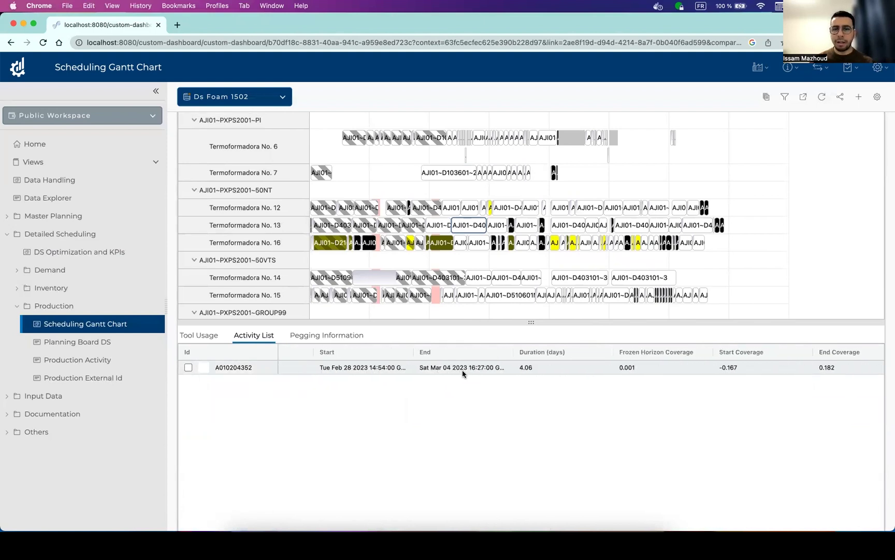
{"action": "scroll", "coordinate": [462, 371], "scroll_direction": "right", "scroll_amount": 5}
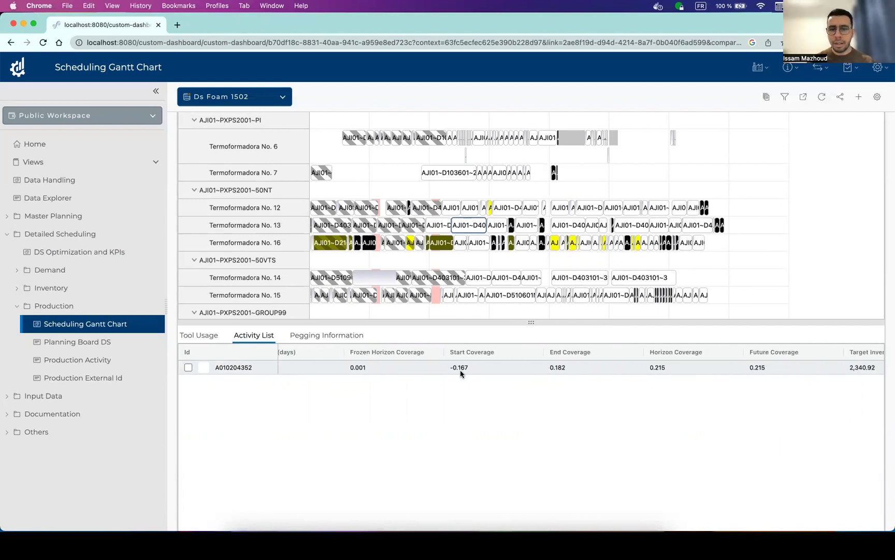
{"action": "scroll", "coordinate": [460, 369], "scroll_direction": "right", "scroll_amount": 2}
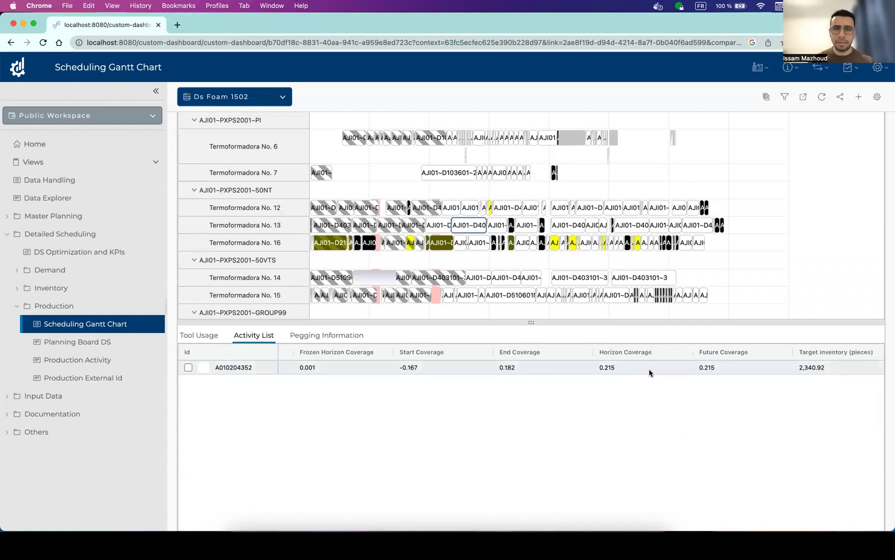
{"action": "scroll", "coordinate": [650, 372], "scroll_direction": "right", "scroll_amount": 5}
{"action": "scroll", "coordinate": [658, 372], "scroll_direction": "left", "scroll_amount": 10}
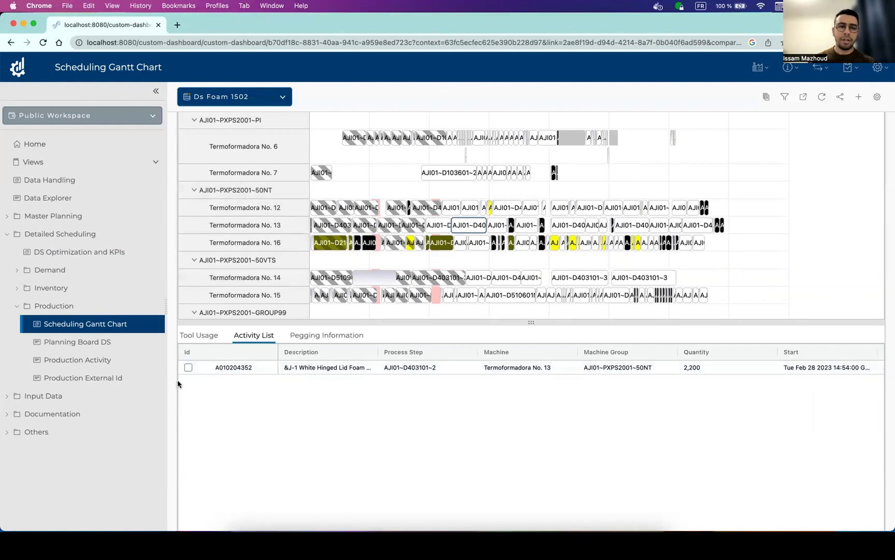
- Drag the 2,140-unit AJI01~D403101~2 activity from Termoformadora No. 13 onto No. 16
{"action": "scroll", "coordinate": [178, 383], "scroll_direction": "up", "scroll_amount": 3}
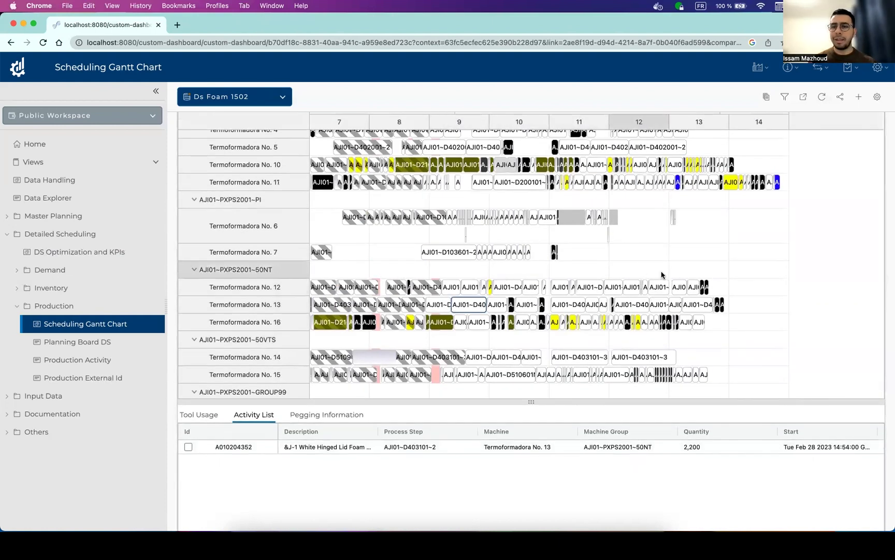
{"action": "left_click", "coordinate": [561, 304]}
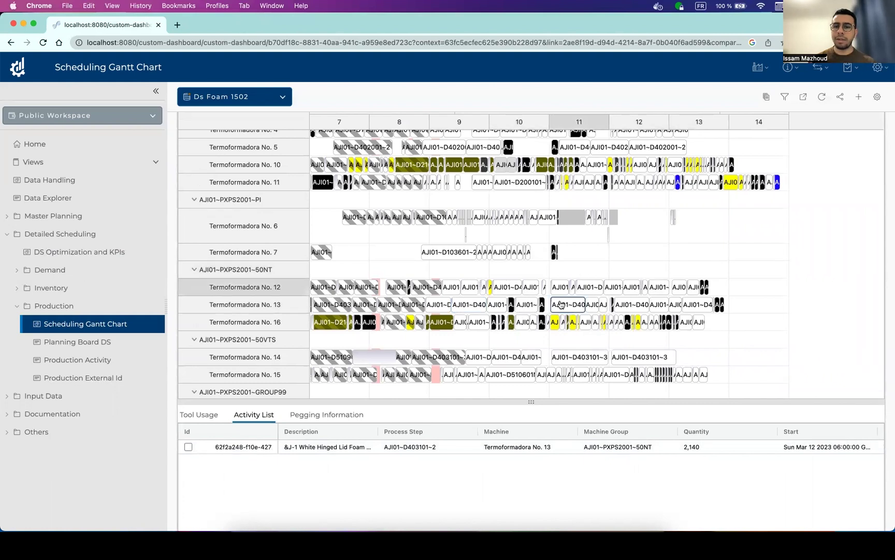
{"action": "left_click_drag", "start_coordinate": [564, 305], "coordinate": [591, 322]}
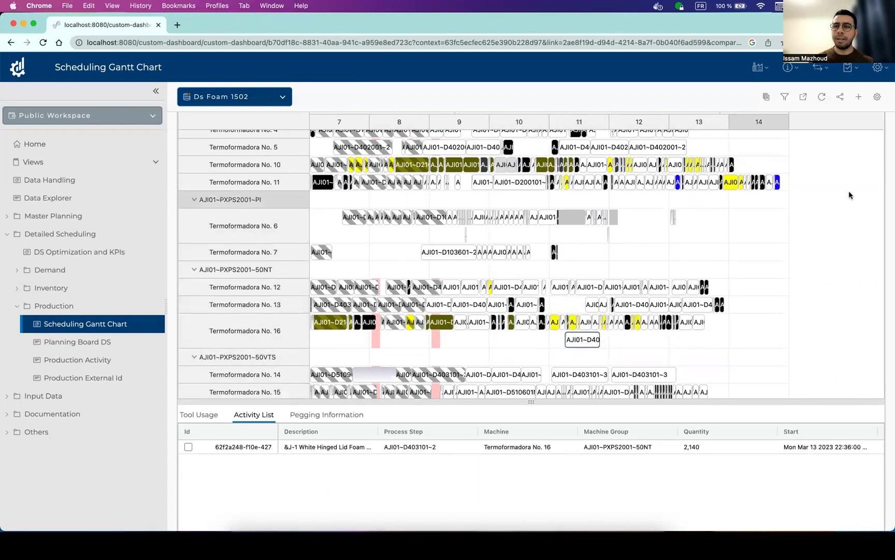
{"action": "scroll", "coordinate": [850, 199], "scroll_direction": "up", "scroll_amount": 3}
{"action": "scroll", "coordinate": [849, 202], "scroll_direction": "up", "scroll_amount": 6}
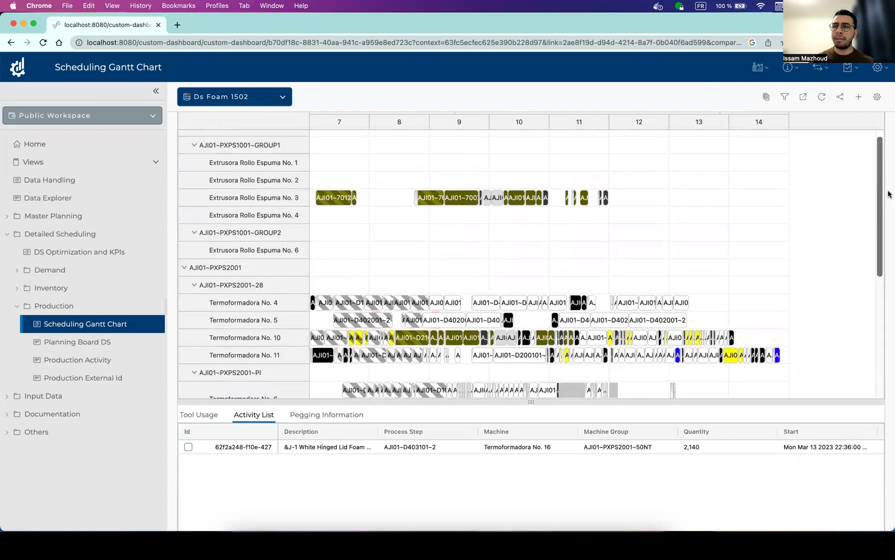
- Repair activities so the moved job starts Mon Mar 13 2023 22:43 on Termoformadora No. 16
{"action": "left_click", "coordinate": [720, 168]}
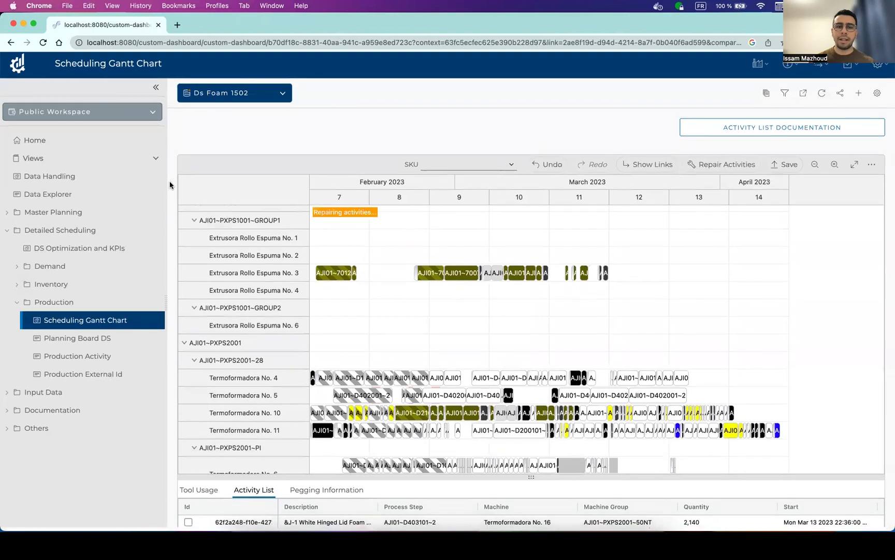
{"action": "scroll", "coordinate": [280, 335], "scroll_direction": "down", "scroll_amount": 3}
{"action": "scroll", "coordinate": [574, 166], "scroll_direction": "down", "scroll_amount": 6}
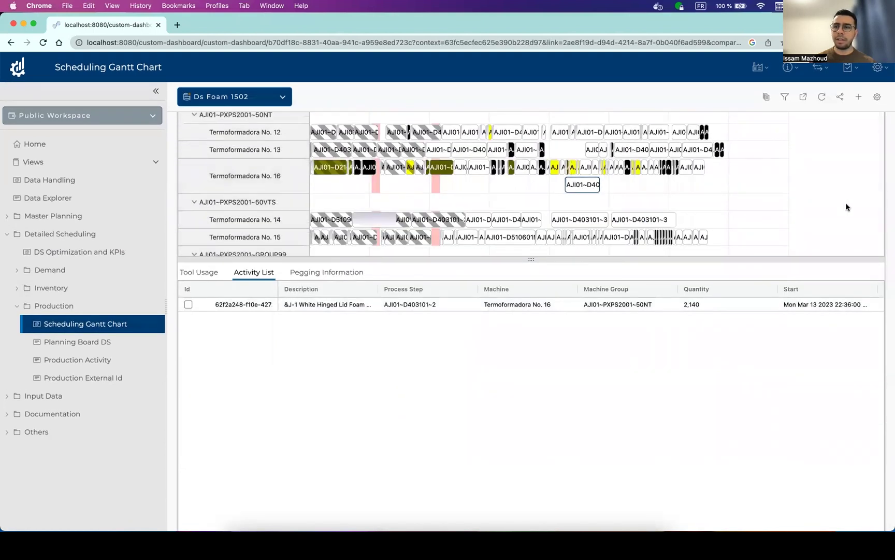
{"action": "scroll", "coordinate": [887, 213], "scroll_direction": "up", "scroll_amount": 3}
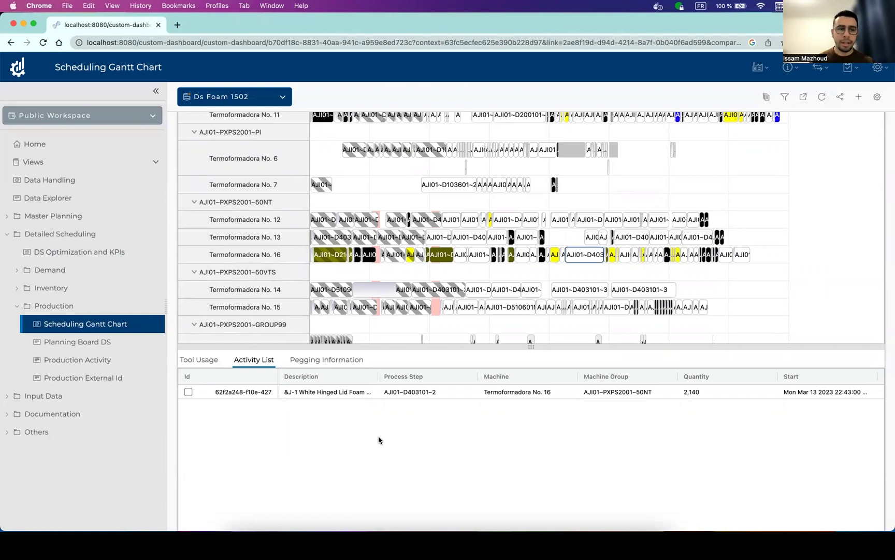
- Show Tool Usage for the two D403101~3 jobs on No. 14 and a No. 15 activity
{"action": "left_click", "coordinate": [193, 361]}
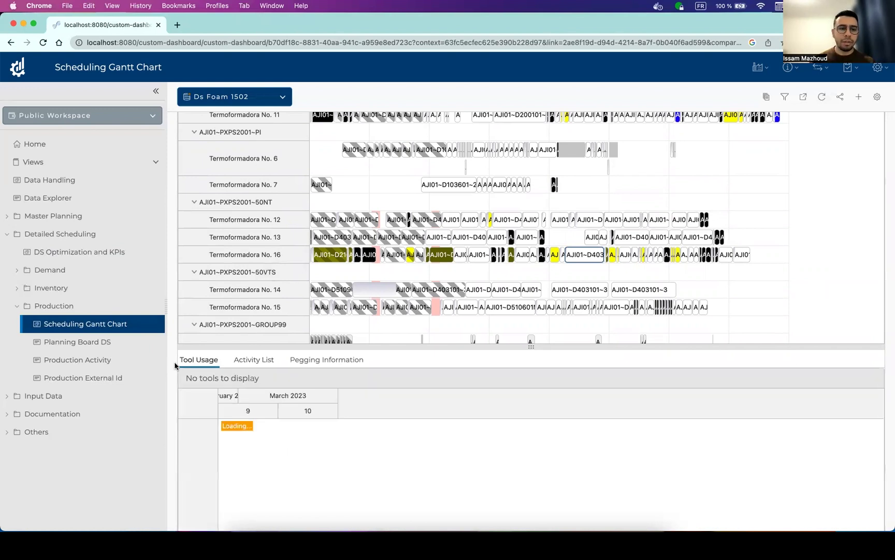
{"action": "scroll", "coordinate": [175, 368], "scroll_direction": "down", "scroll_amount": 3}
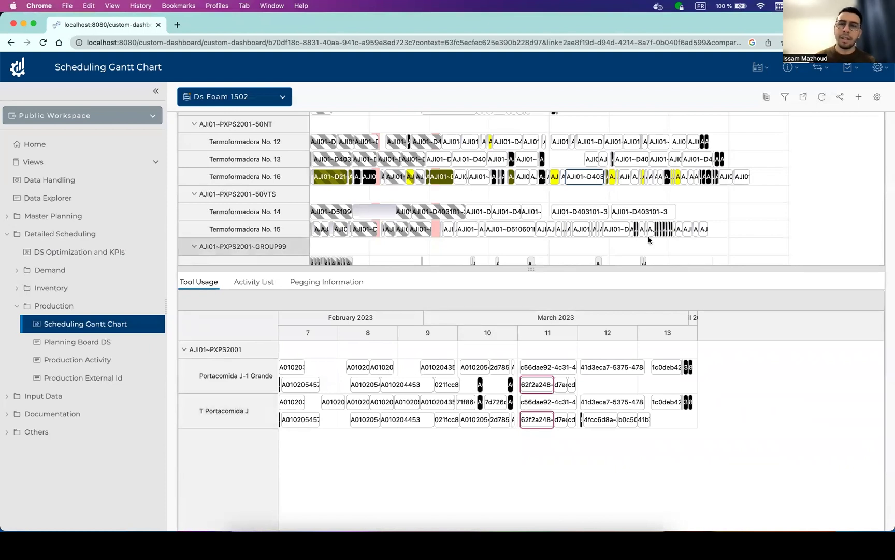
{"action": "left_click", "coordinate": [579, 212]}
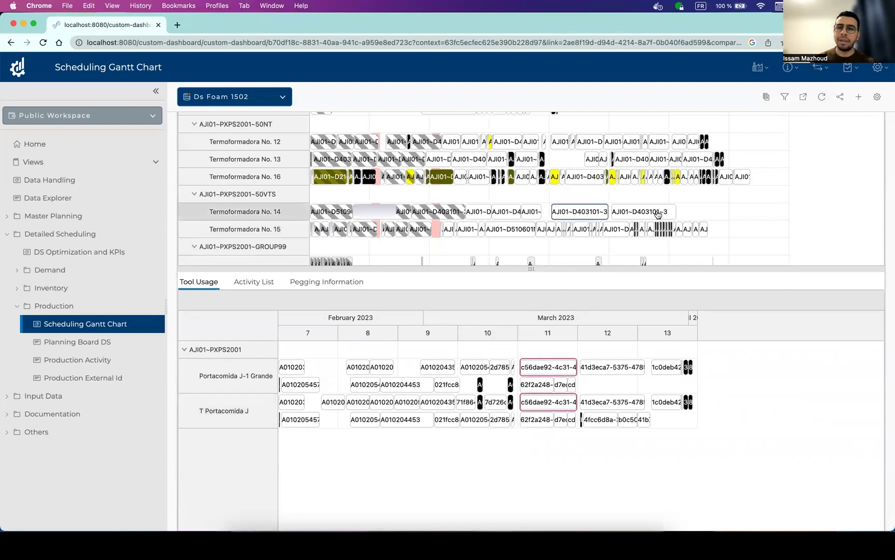
{"action": "left_click", "coordinate": [657, 213]}
{"action": "left_click", "coordinate": [524, 230]}
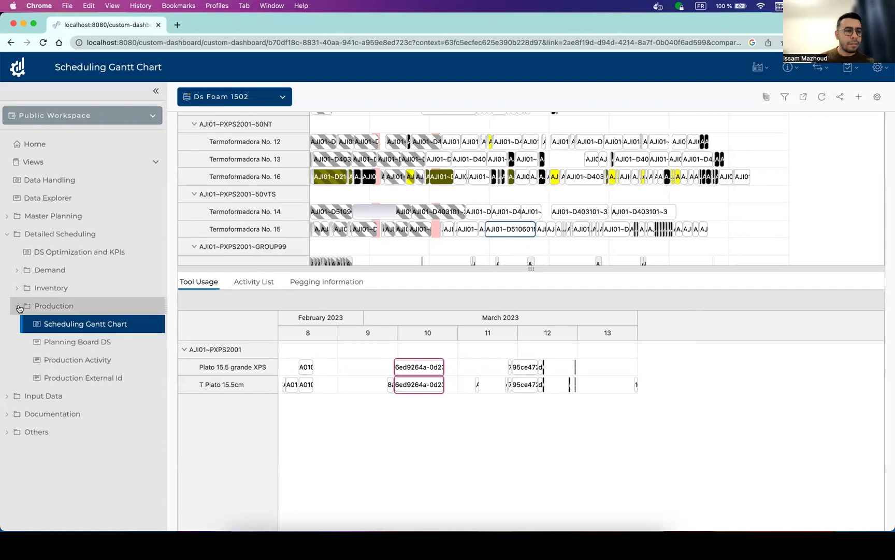
- Collapse the Production and Detailed Scheduling folders in the navigation sidebar
{"action": "left_click", "coordinate": [19, 308]}
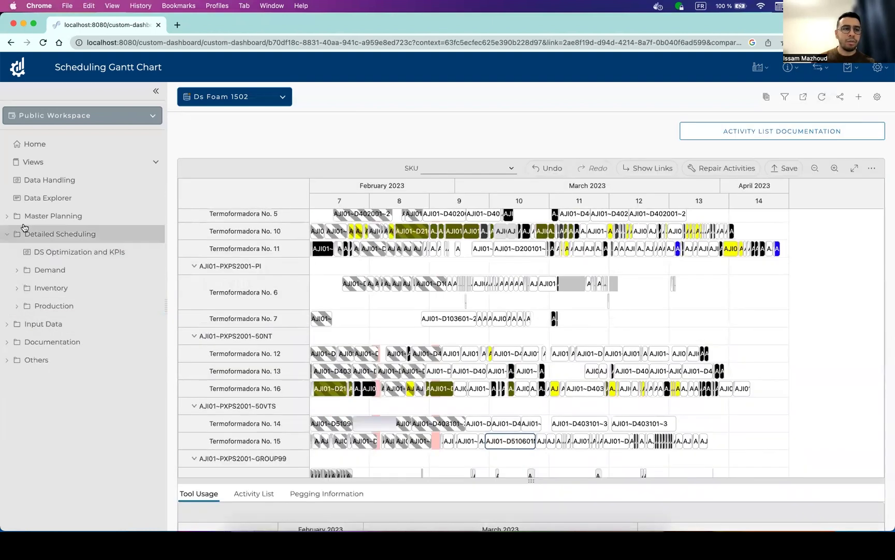
{"action": "left_click", "coordinate": [31, 233]}
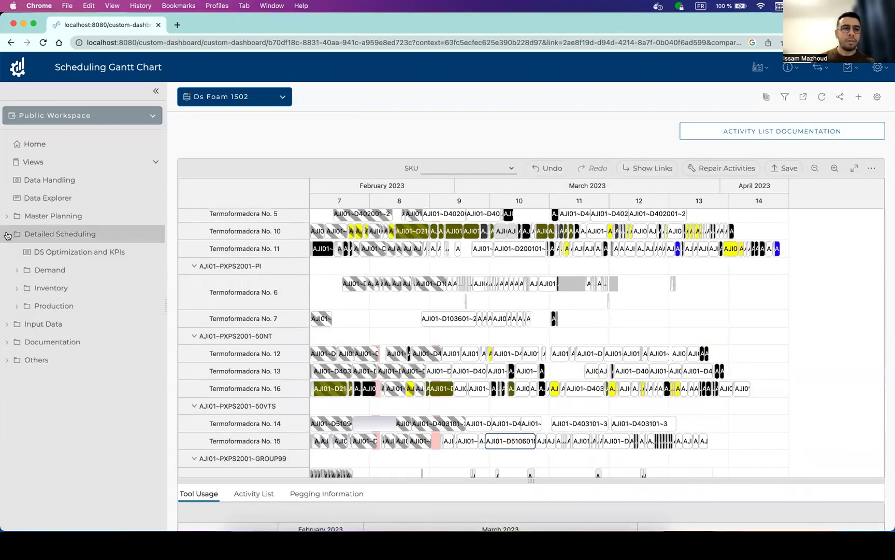